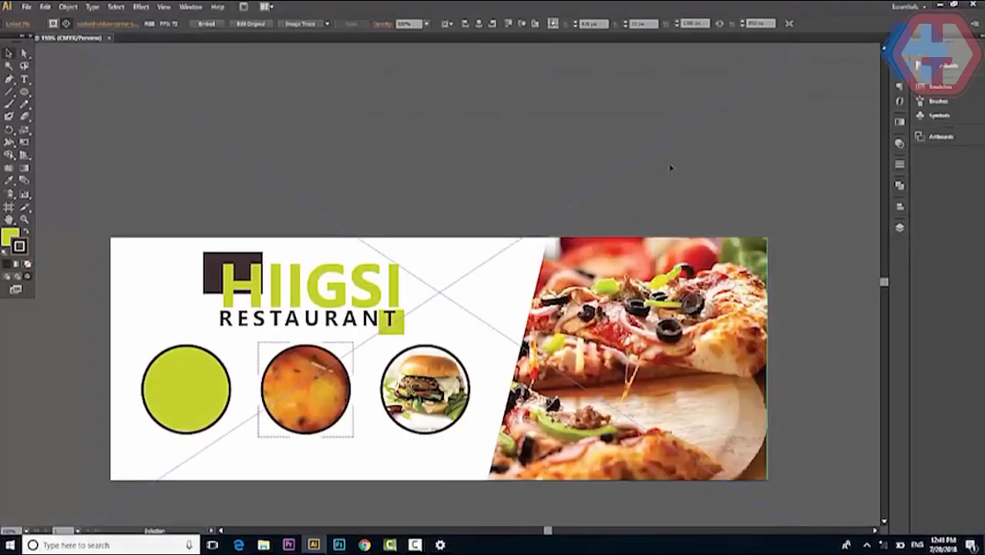
scroll(345, 437, "up", 3)
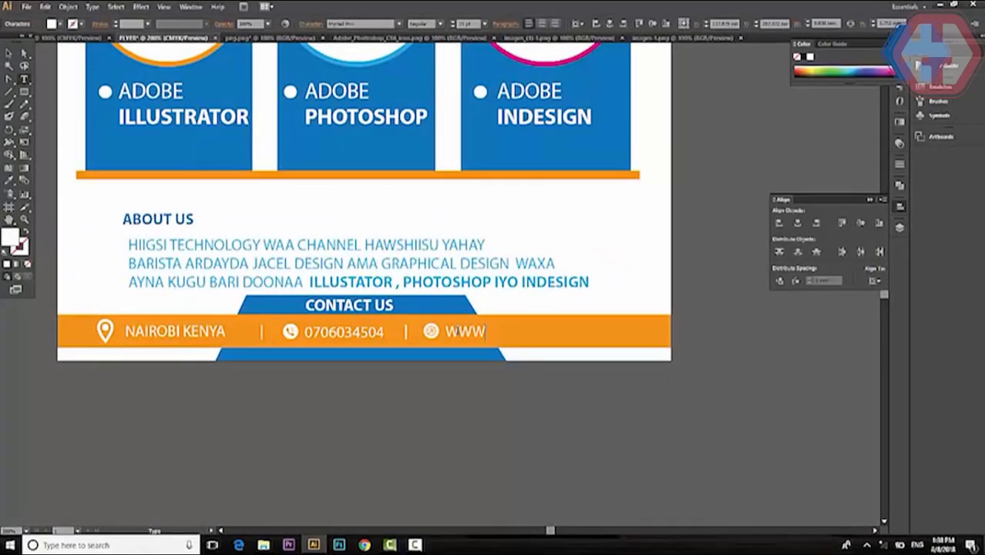
Complete the website address in the flyer's orange contact bar with HIIGSITECH.SO
type("HIIGSITECH.SO")
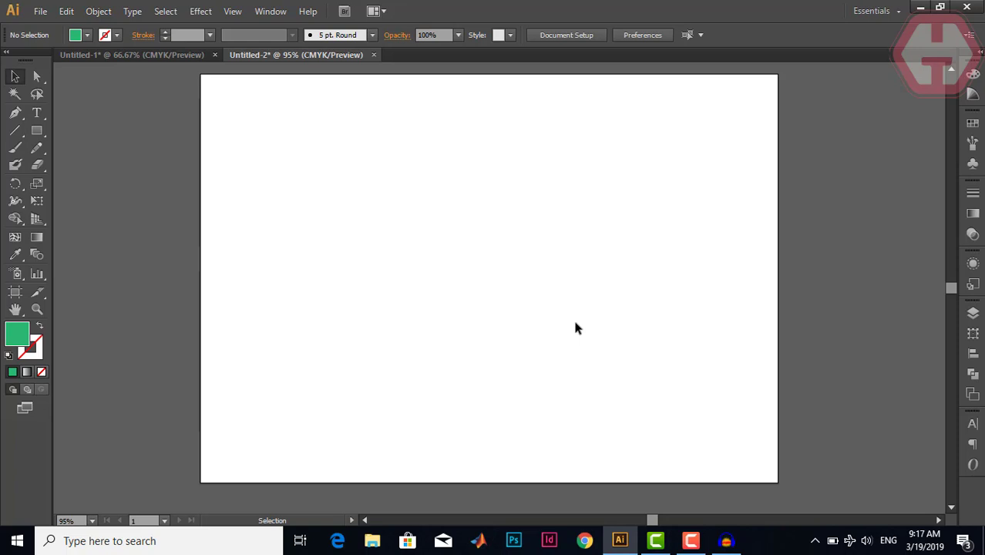
Draw an unfilled circle on the left half of the artboard and give it a 17 pt green stroke
key("shift+x")
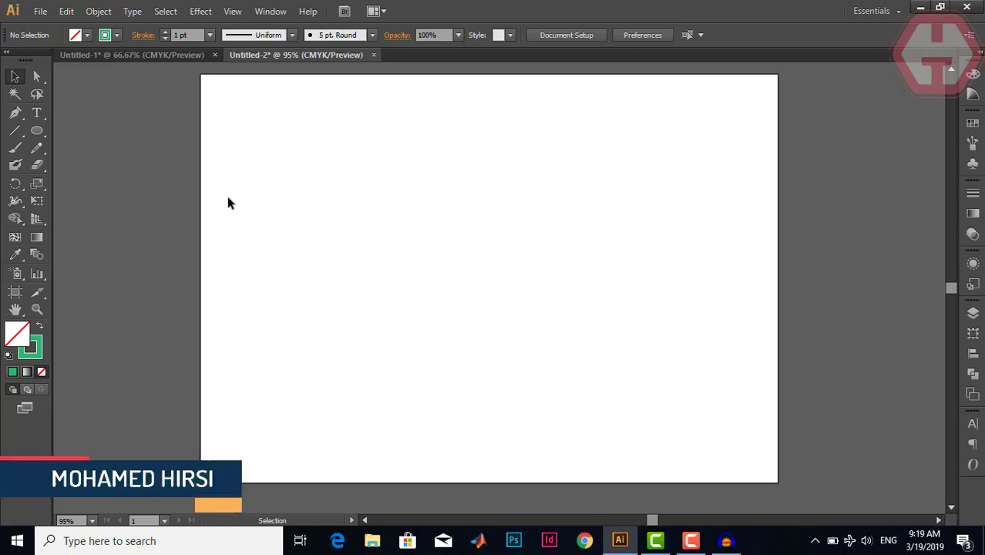
left_click(36, 131)
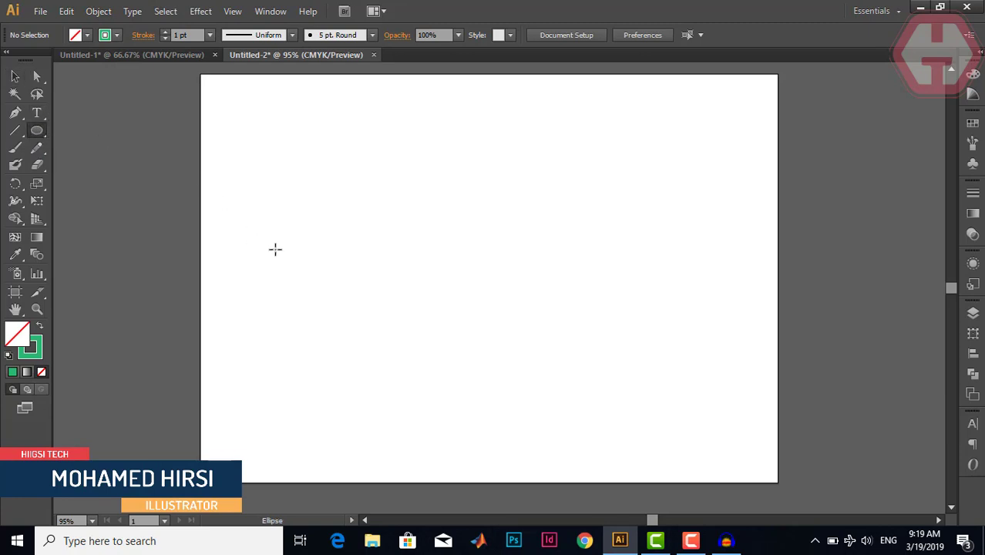
left_click_drag(370, 245, 420, 295)
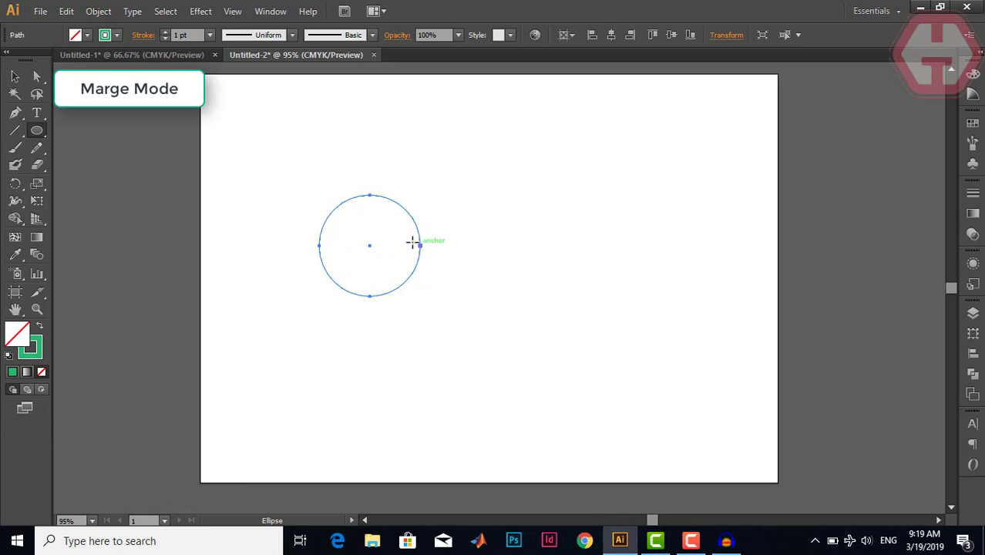
left_click(166, 34)
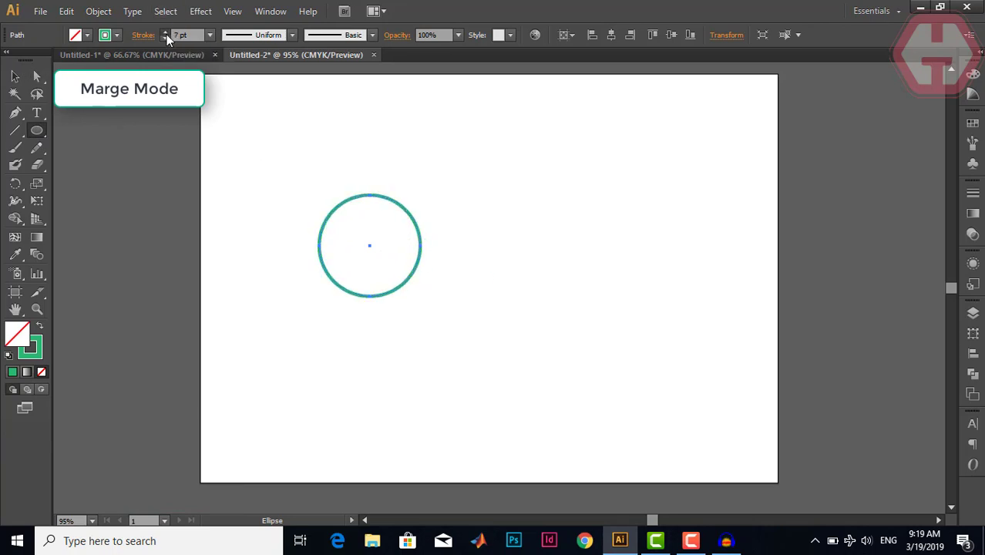
left_click(15, 77)
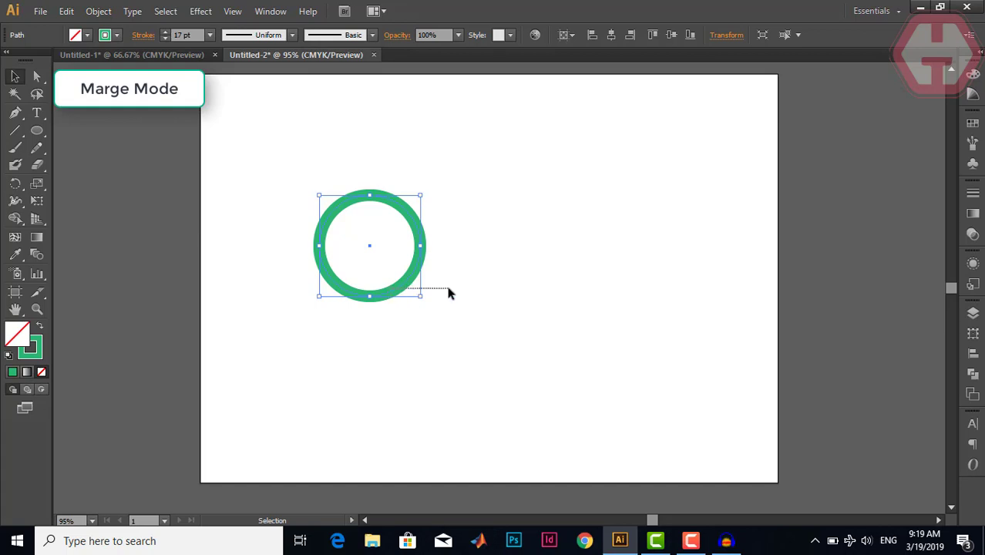
Duplicate the ring to its right so the two overlap, and scale the copy down
left_click_drag(399, 290, 488, 295)
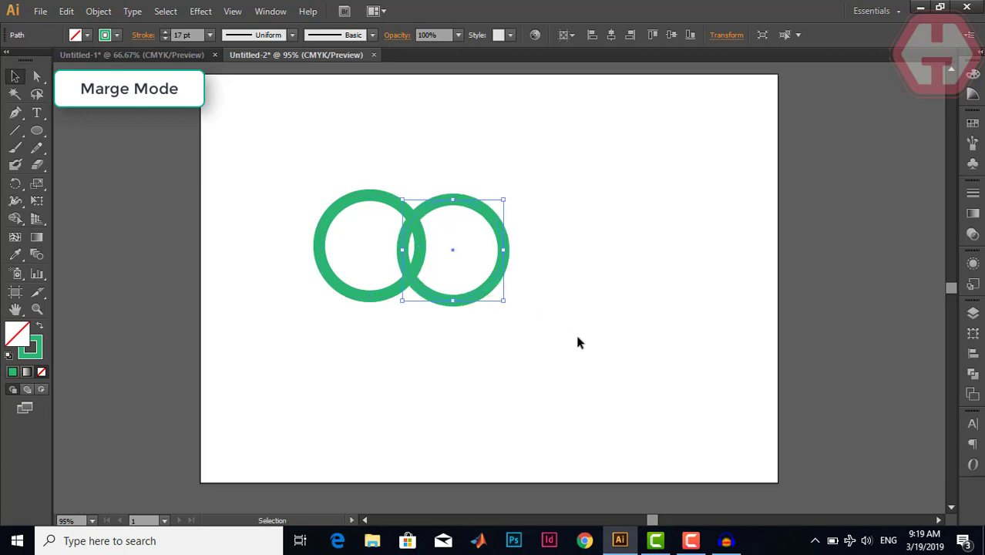
left_click_drag(578, 339, 469, 271)
left_click(502, 282)
Merge the two overlapping rings into a single outline with the Shape Builder tool
left_click_drag(542, 345, 249, 152)
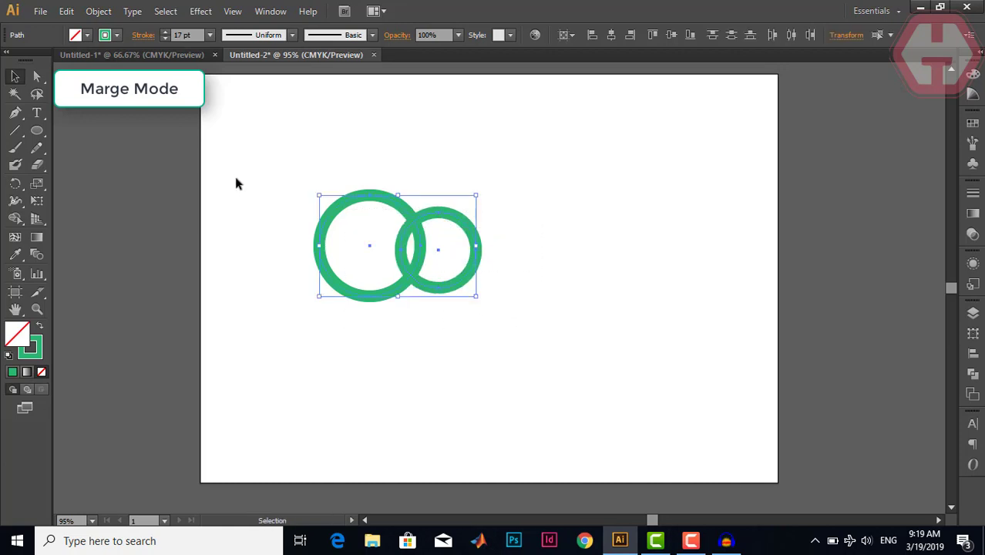
left_click(14, 220)
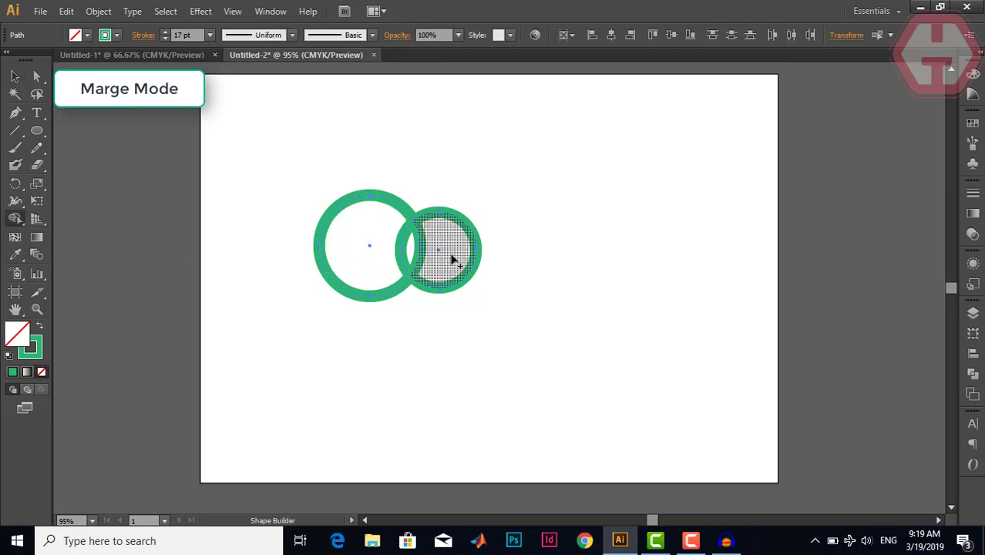
mouse_move(453, 260)
left_mouse_down()
mouse_move(369, 263)
mouse_move(341, 251)
left_mouse_up()
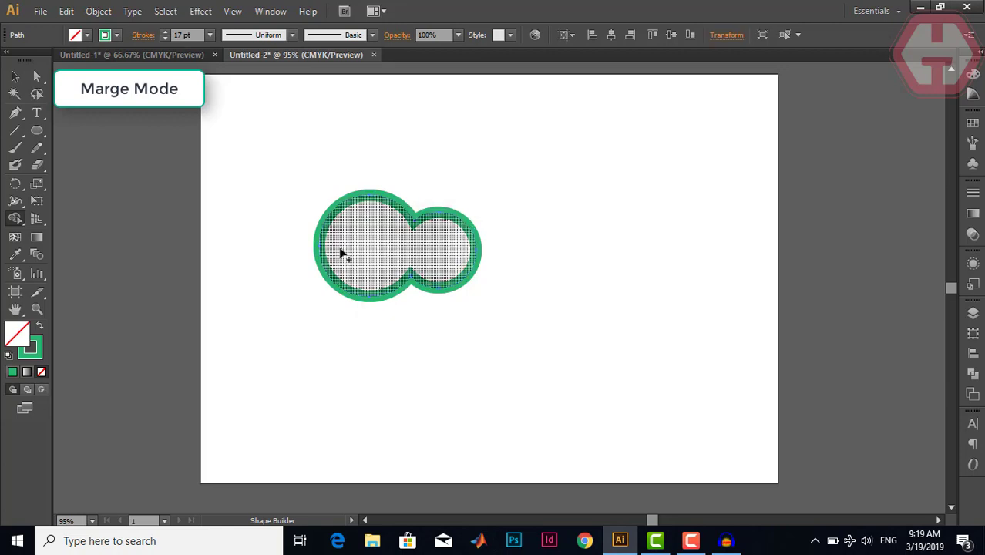
left_click(17, 76)
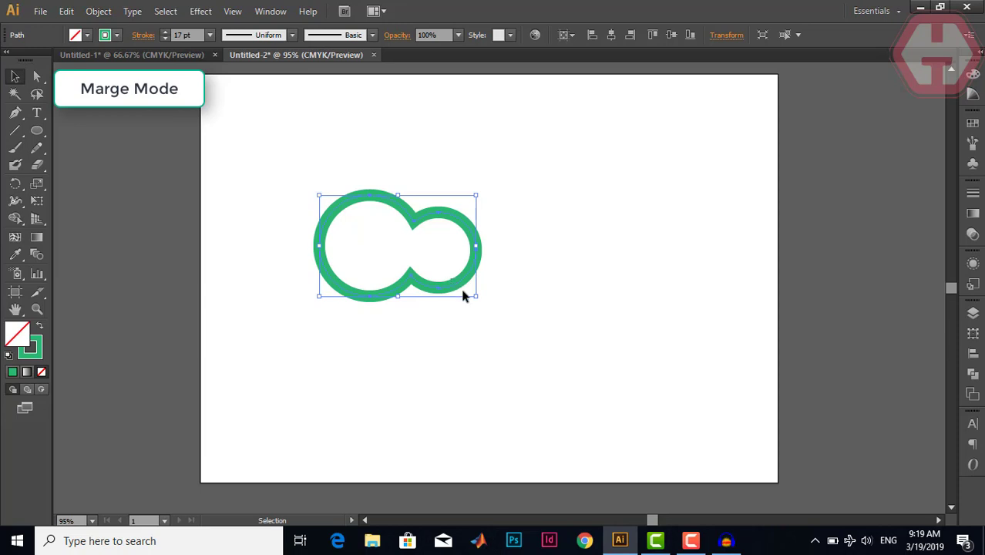
Move the merged outline toward the artboard's centre, then delete it
left_click_drag(463, 289, 515, 310)
left_click(543, 310)
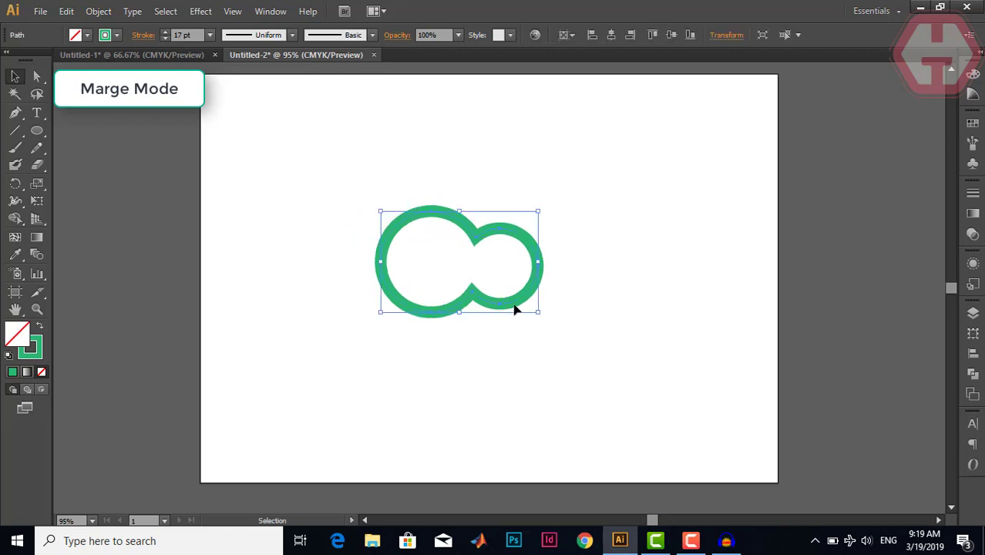
key("Delete")
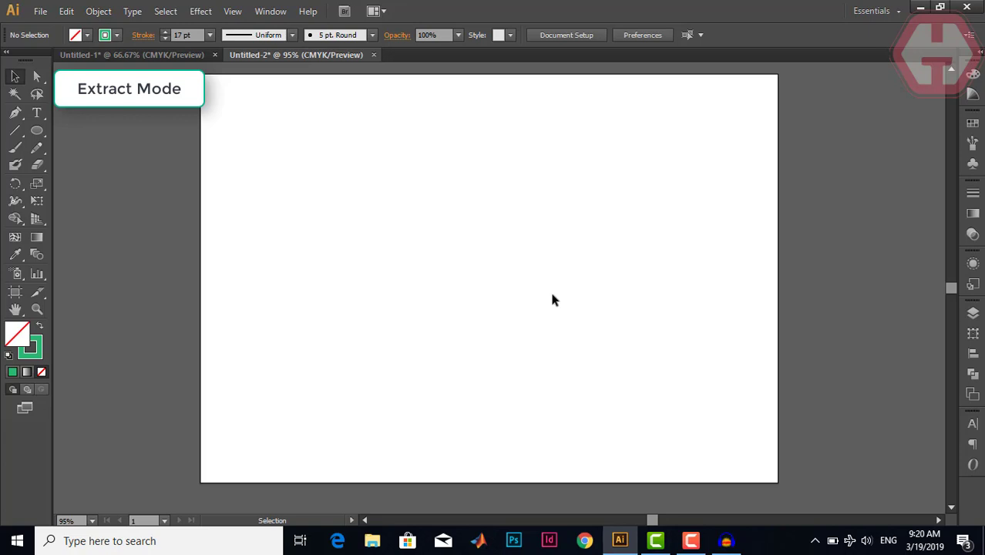
Draw a circle with a green fill and no stroke, and place an overlapping copy level to its right
left_click(36, 131)
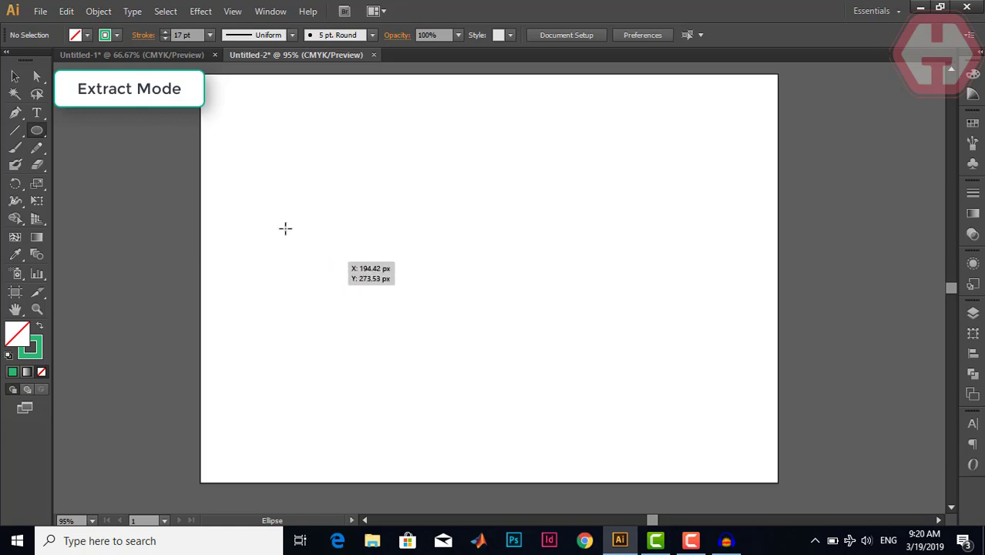
left_click(40, 325)
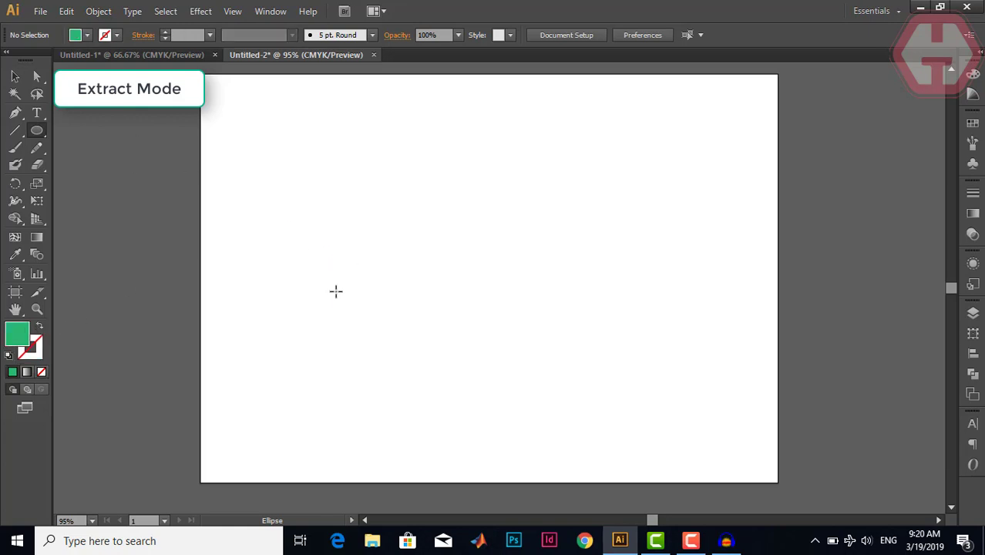
left_click_drag(368, 254, 404, 319)
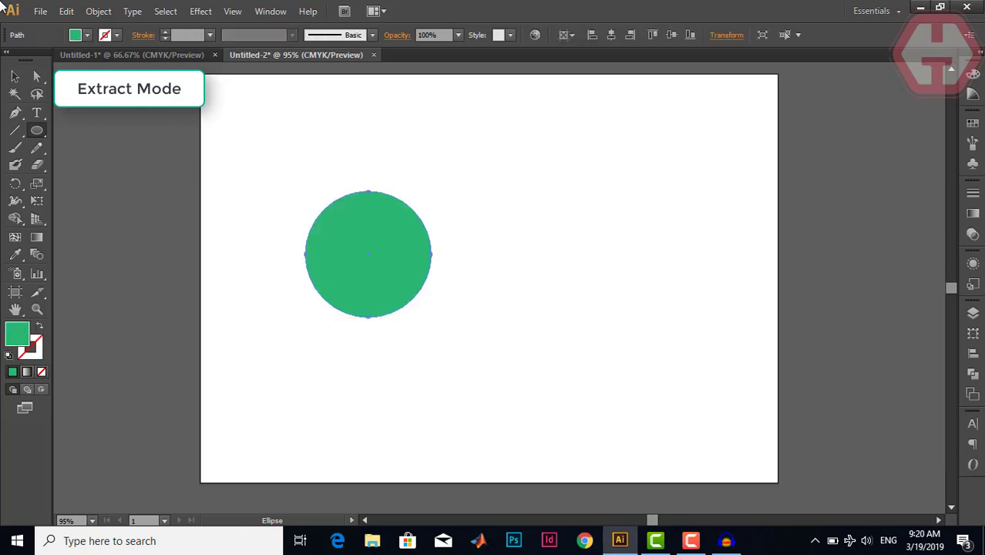
left_click(14, 76)
left_click_drag(372, 265, 453, 272)
Extract the overlap of the two green circles as a separate shape with the Shape Builder tool
left_click_drag(606, 379, 237, 138)
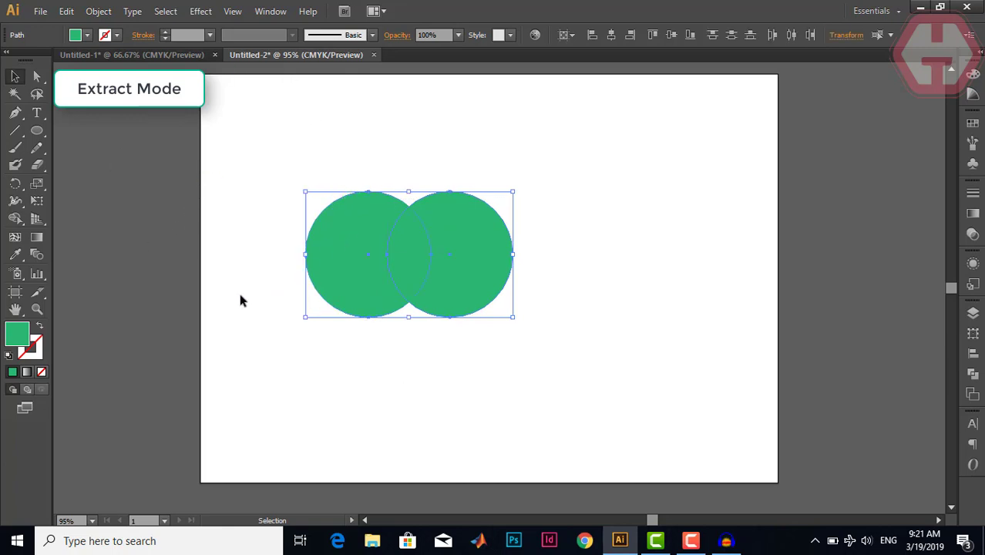
left_click(15, 220)
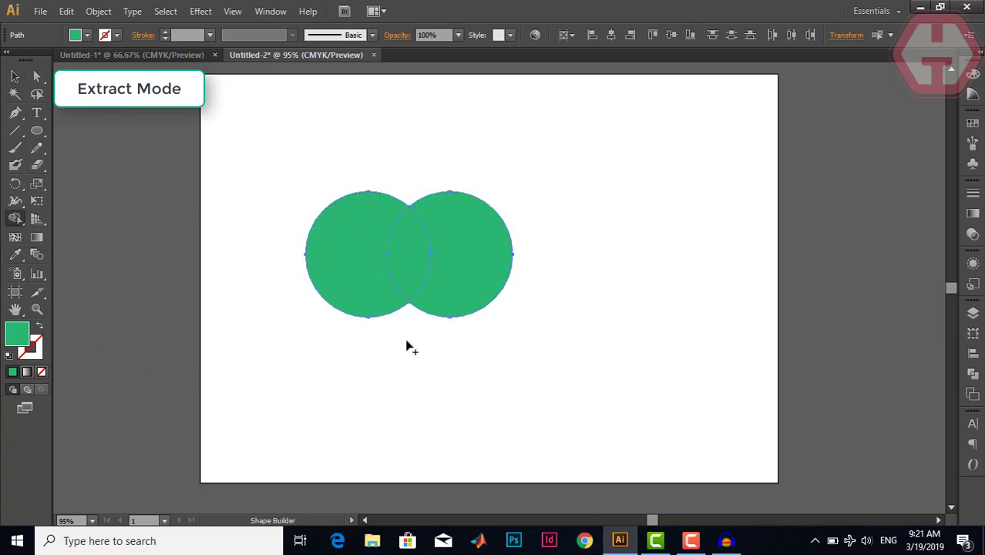
left_click(410, 269)
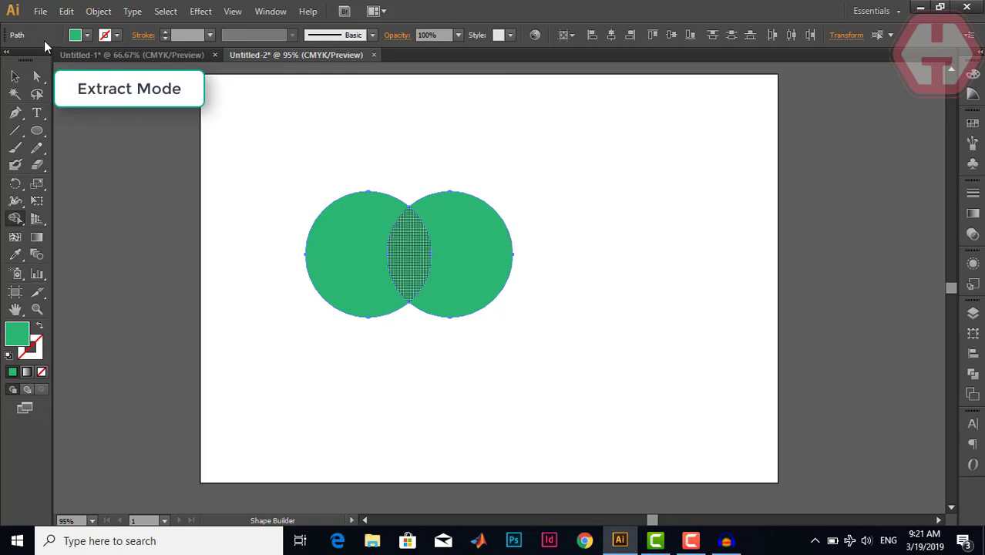
left_click(14, 78)
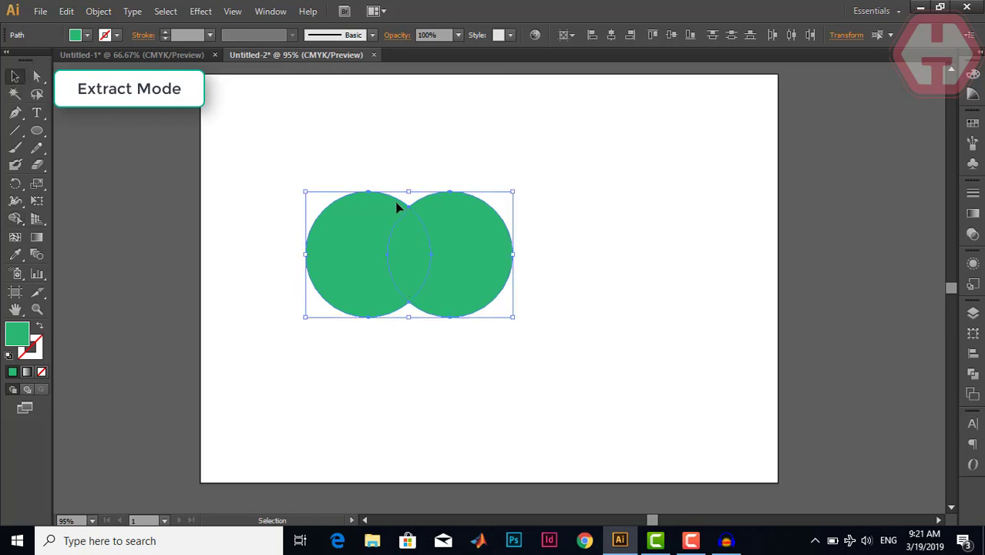
Move the extracted lens-shaped piece out of the circles to the empty area on their right
key("ctrl+shift+a")
left_click(407, 251)
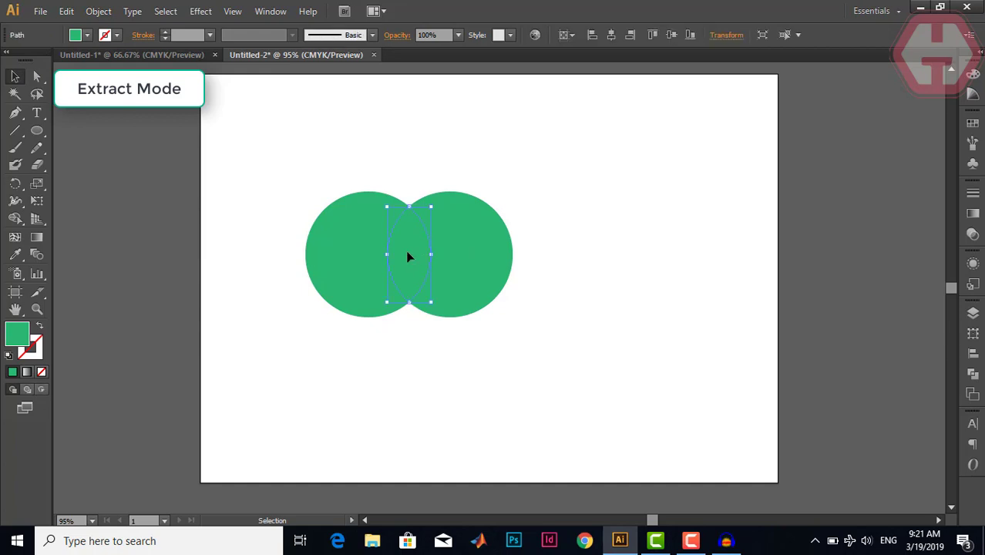
left_click_drag(406, 251, 606, 228)
left_click(646, 334)
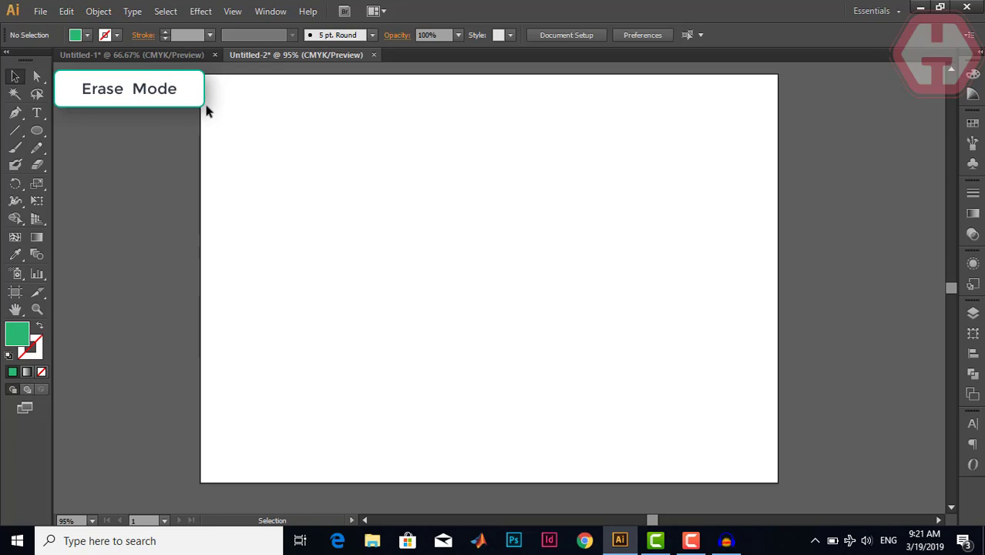
Draw a solid green circle on the empty artboard and add a largely overlapping copy aligned level with it on the right
left_click(41, 129)
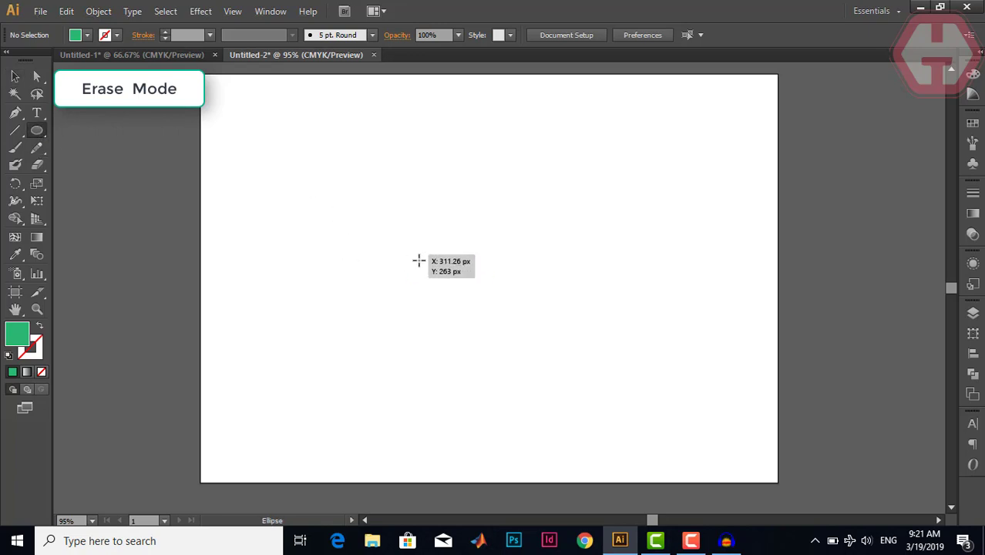
left_click_drag(414, 255, 468, 318)
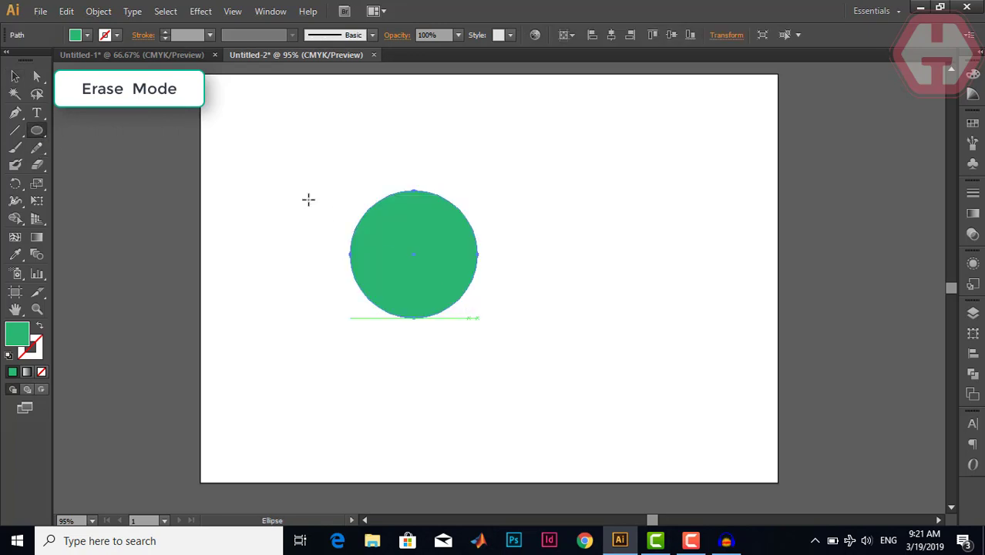
left_click(15, 76)
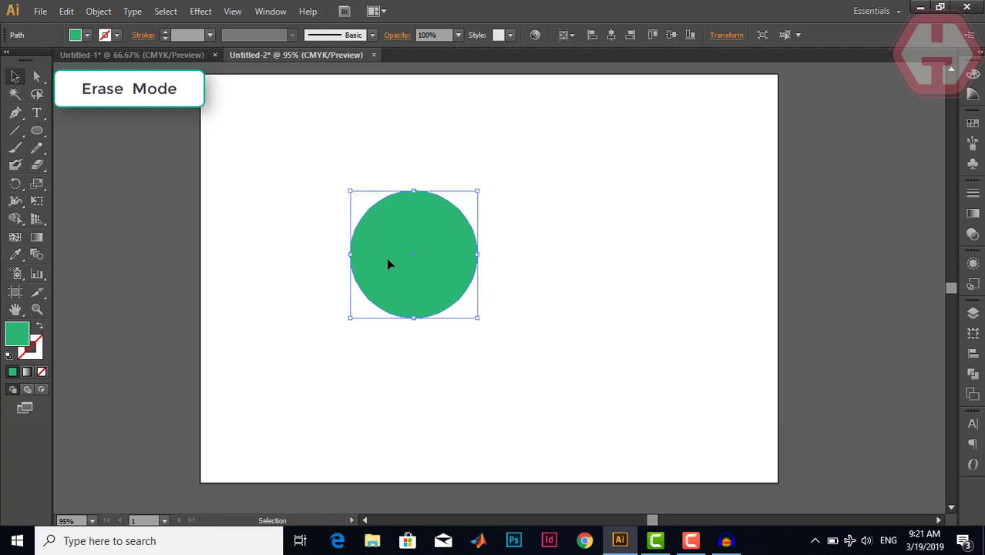
left_click_drag(386, 263, 436, 268)
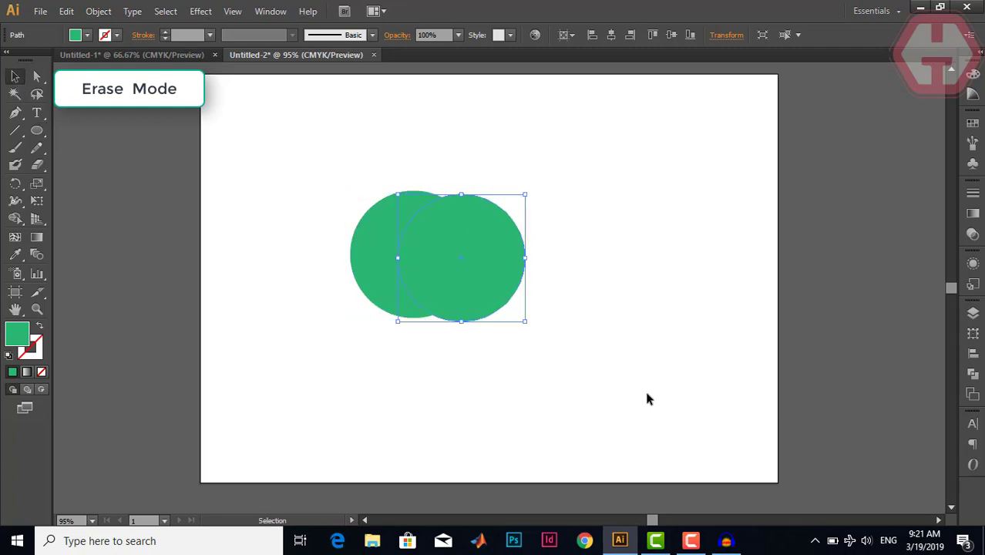
left_click_drag(646, 392, 589, 380)
left_click_drag(472, 267, 472, 262)
Erase the right circle together with the overlap using the Shape Builder tool, leaving a crescent
left_click_drag(567, 342, 273, 180)
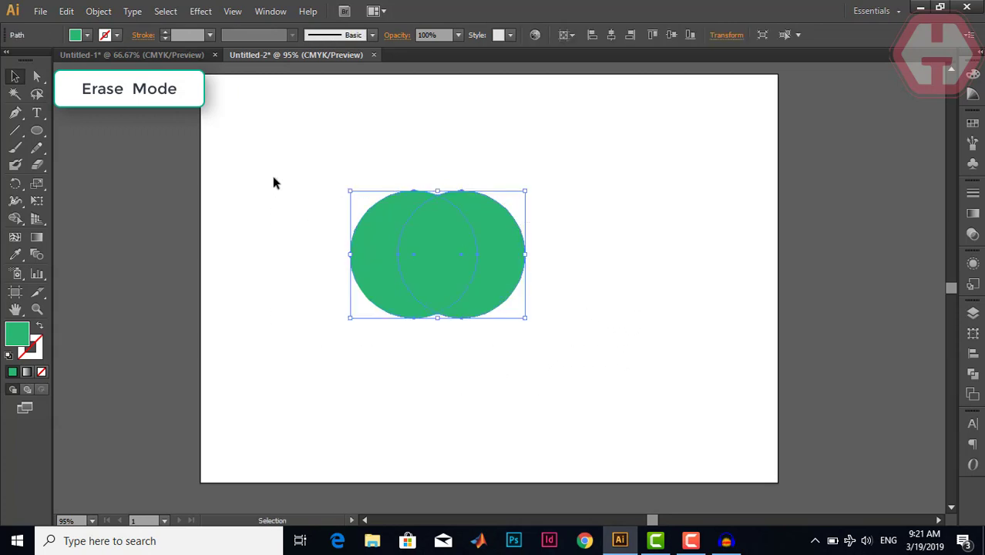
left_click(15, 219)
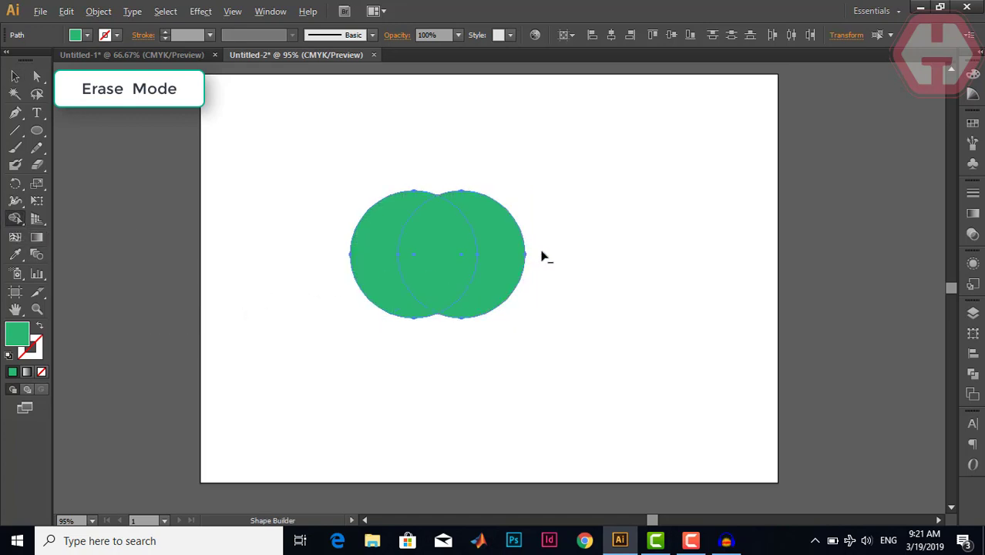
mouse_move(548, 250)
left_mouse_down()
mouse_move(456, 243)
mouse_move(569, 211)
mouse_move(490, 244)
mouse_move(424, 251)
left_mouse_up()
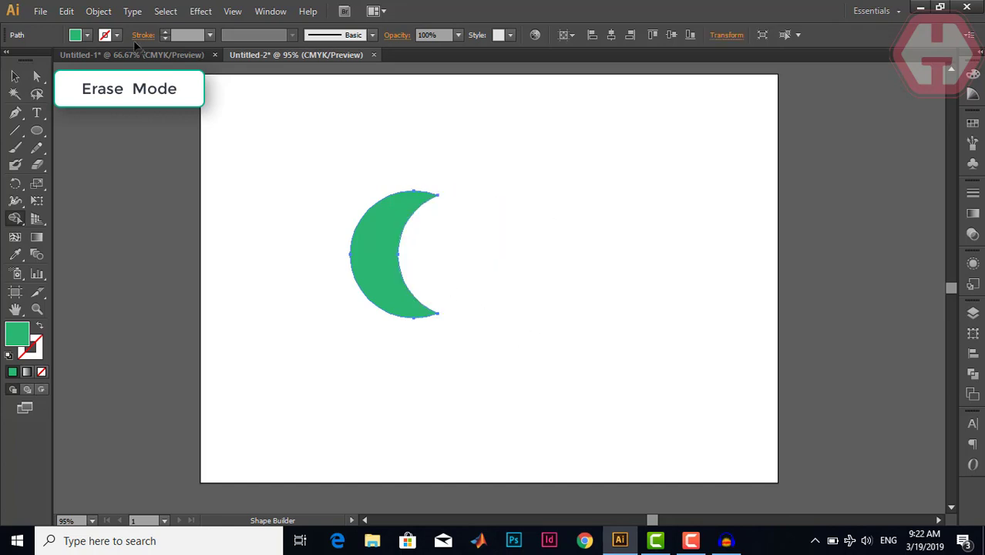
key("v")
Shift the crescent slightly up and to the right, then delete it
left_click(459, 253)
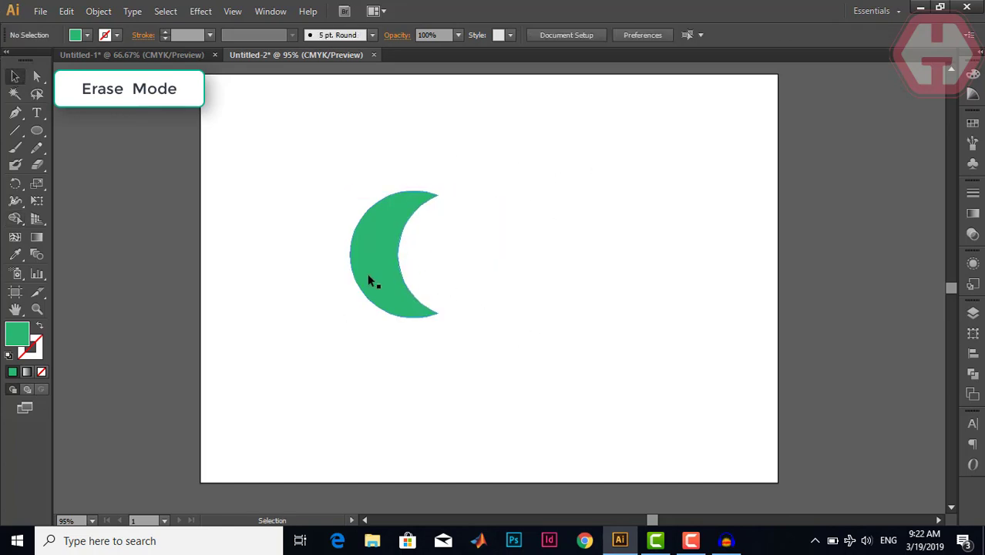
mouse_move(368, 273)
left_mouse_down()
mouse_move(369, 229)
mouse_move(417, 259)
mouse_move(381, 264)
left_mouse_up()
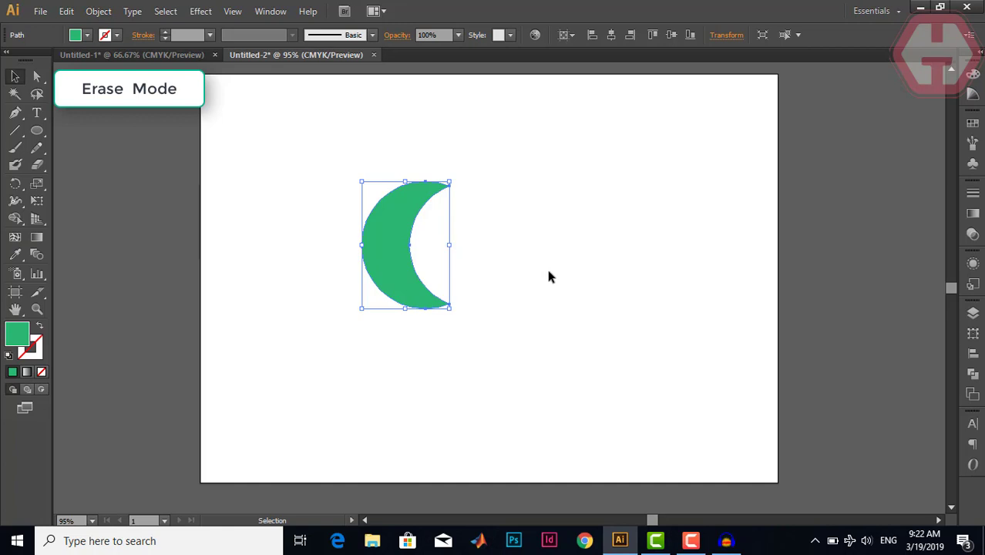
key("Delete")
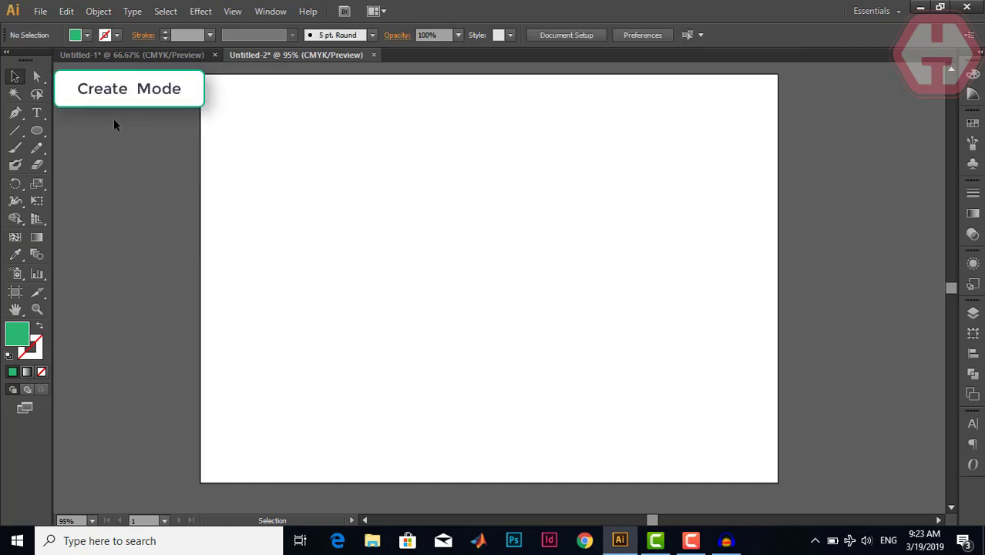
Build a two-by-two grid of touching solid green circles by drawing one circle and duplicating it across and down
left_click(41, 130)
left_click_drag(401, 193, 487, 206)
left_click(16, 77)
left_click_drag(542, 279, 343, 184)
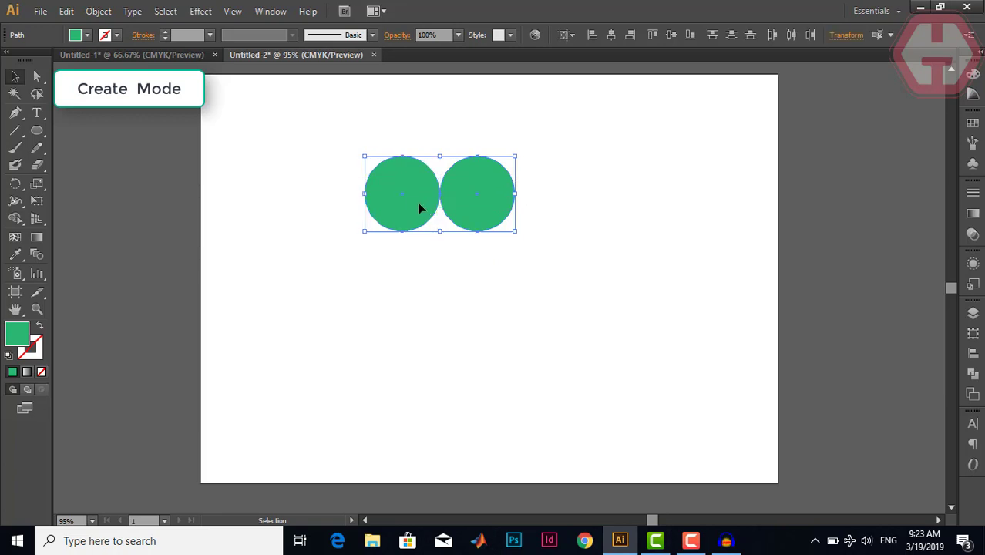
left_click_drag(420, 212, 422, 284)
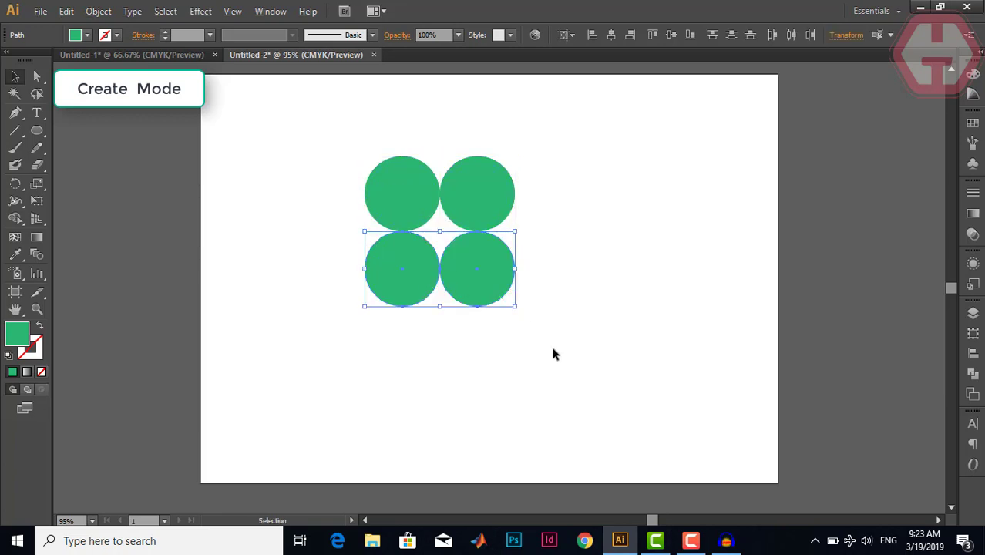
Merge the two lower circles and the gap enclosed by the four circles into one shape with the Shape Builder tool
left_click_drag(564, 383, 337, 117)
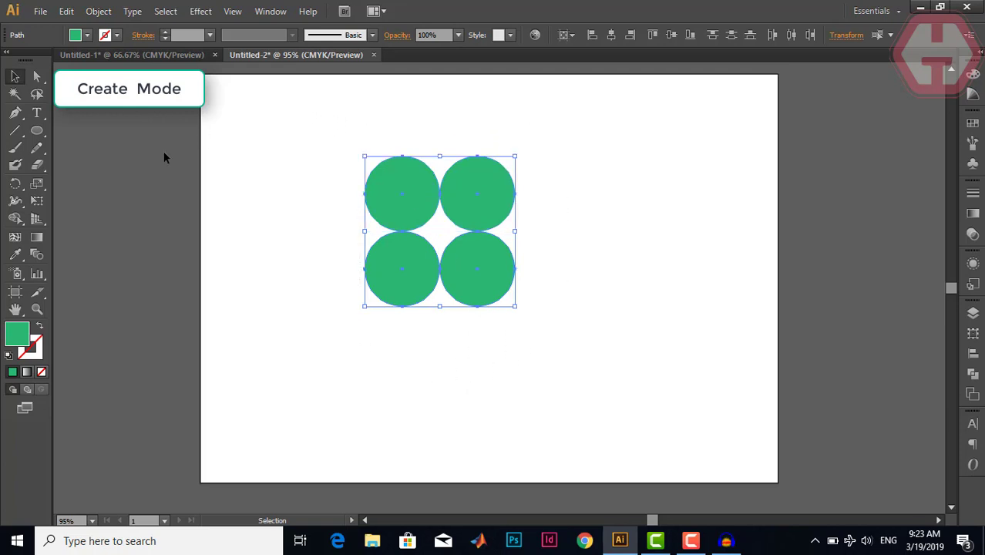
left_click(15, 218)
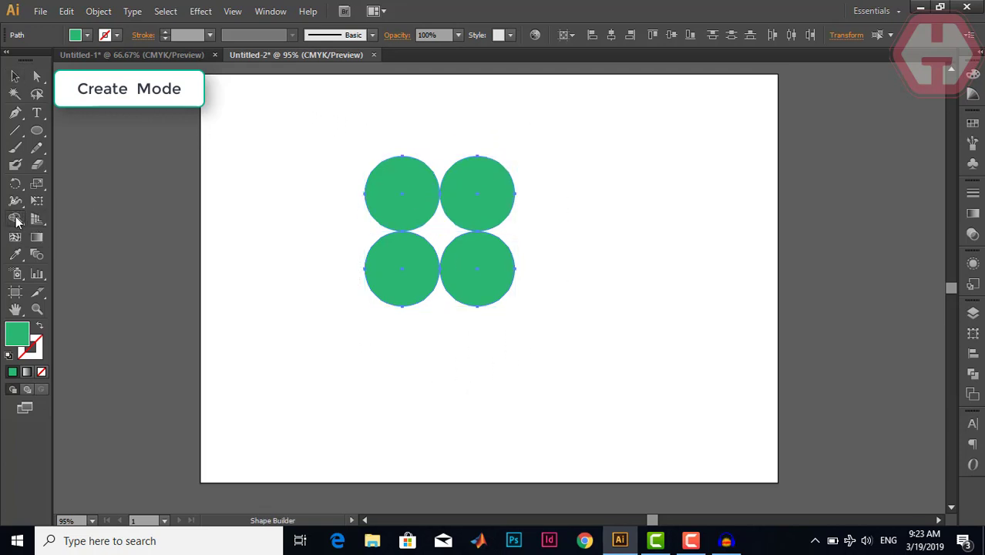
mouse_move(489, 270)
left_mouse_down()
mouse_move(433, 261)
mouse_move(325, 286)
left_mouse_up()
left_click(15, 76)
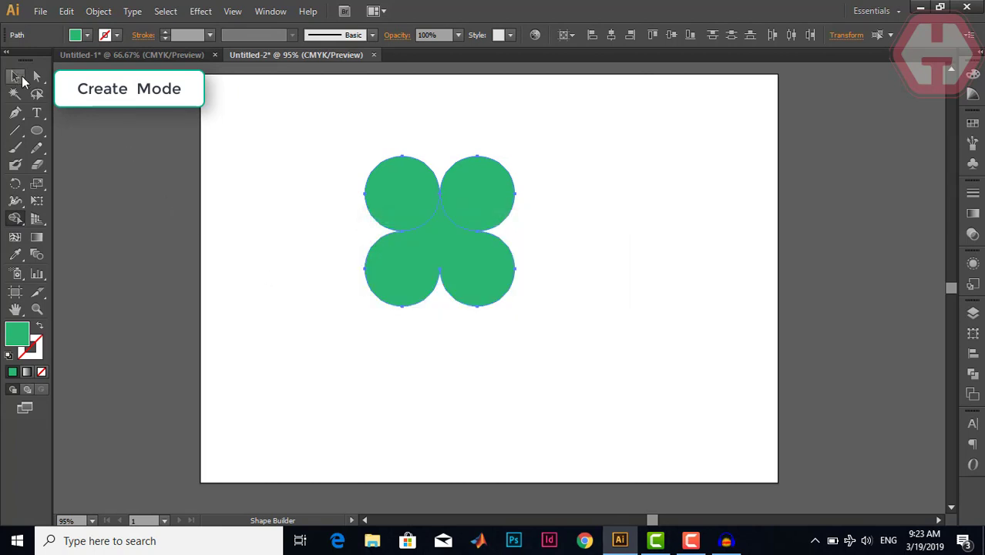
left_click(608, 205)
Delete the two upper circles, keeping only the merged shape
left_click(494, 190)
key("Delete")
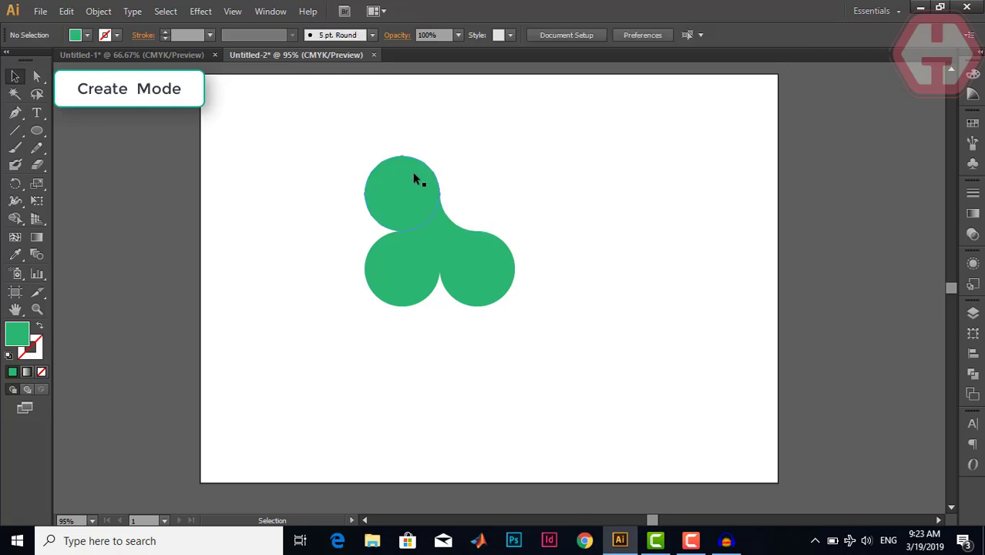
left_click(407, 182)
key("Delete")
Shift the merged shape slightly up and to the left, and deselect it
left_click(493, 281)
left_click_drag(494, 281, 444, 244)
left_click(652, 366)
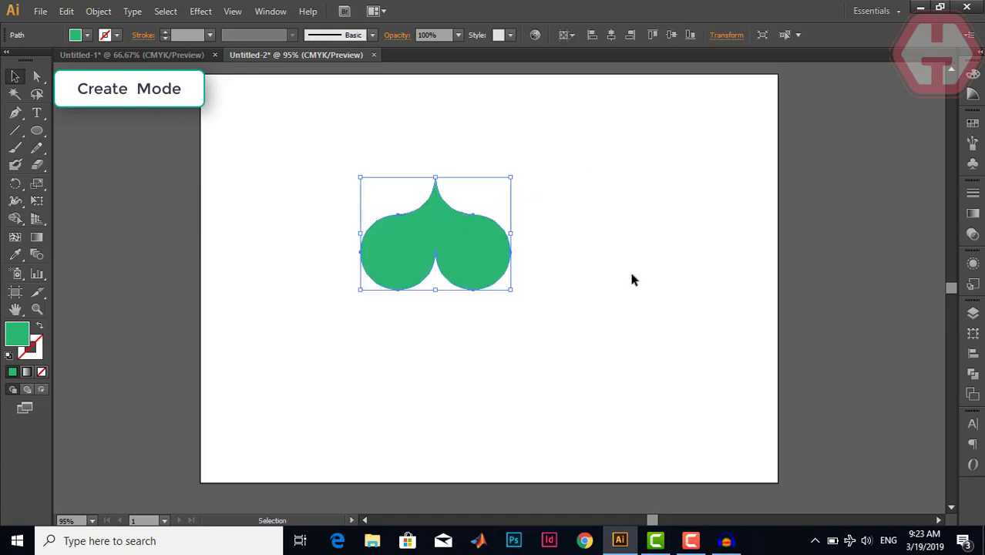
left_click(632, 280)
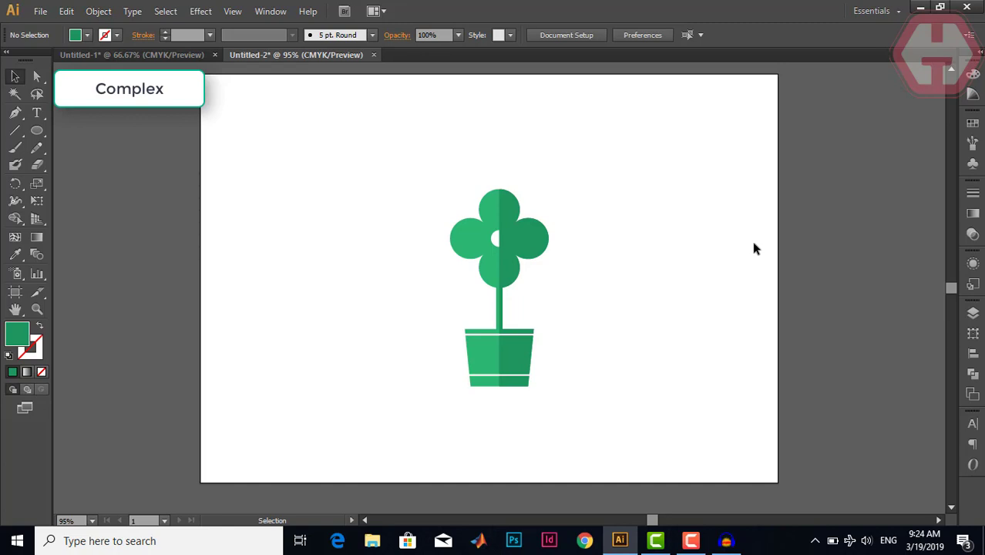
Move the whole potted-flower illustration to the artboard's upper-left corner as a reference
left_click_drag(356, 145, 668, 420)
left_click_drag(478, 315, 243, 211)
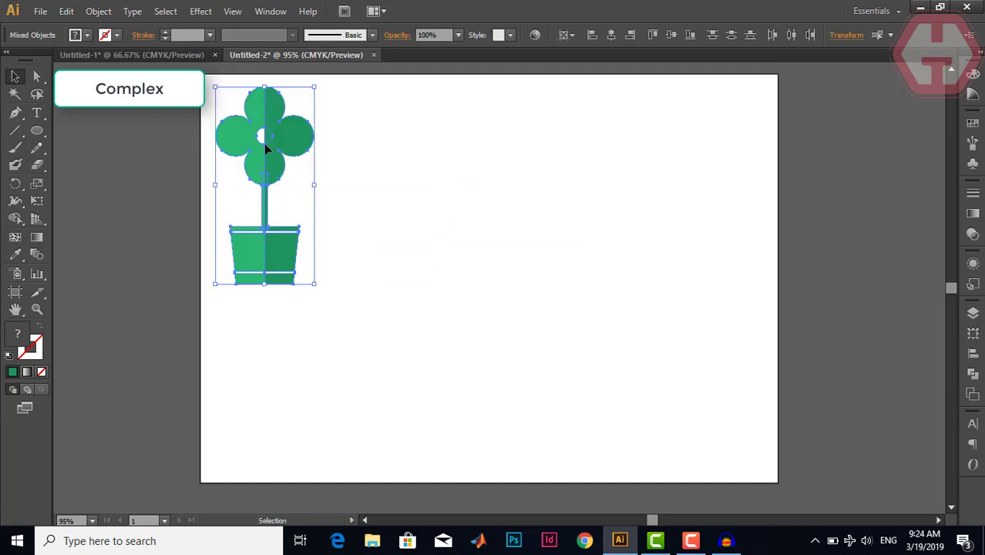
left_click(301, 73)
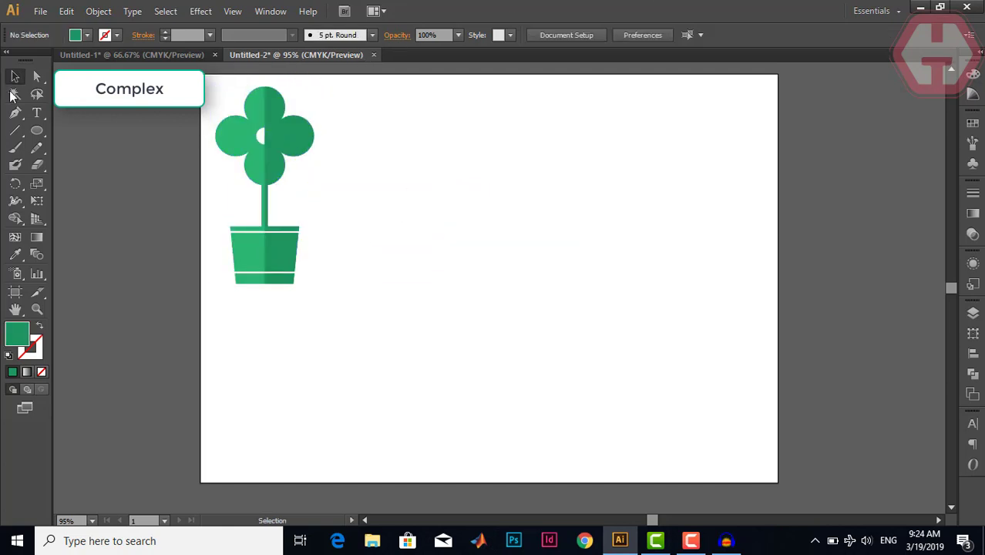
Draw a green square below the artboard's centre and move its two upper corners 10 px outward to form a tapered pot
left_click_drag(37, 131, 86, 131)
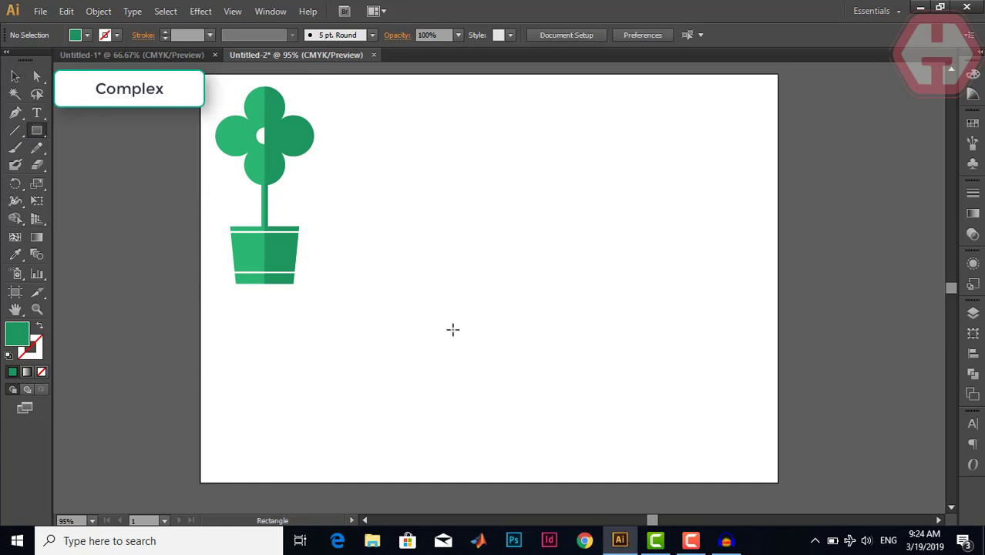
left_click_drag(453, 328, 530, 405)
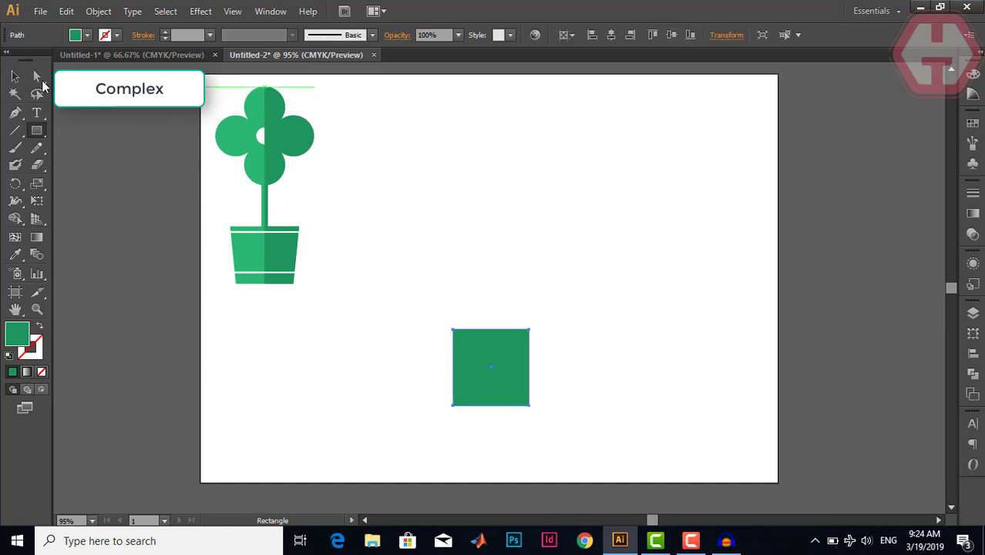
left_click(38, 75)
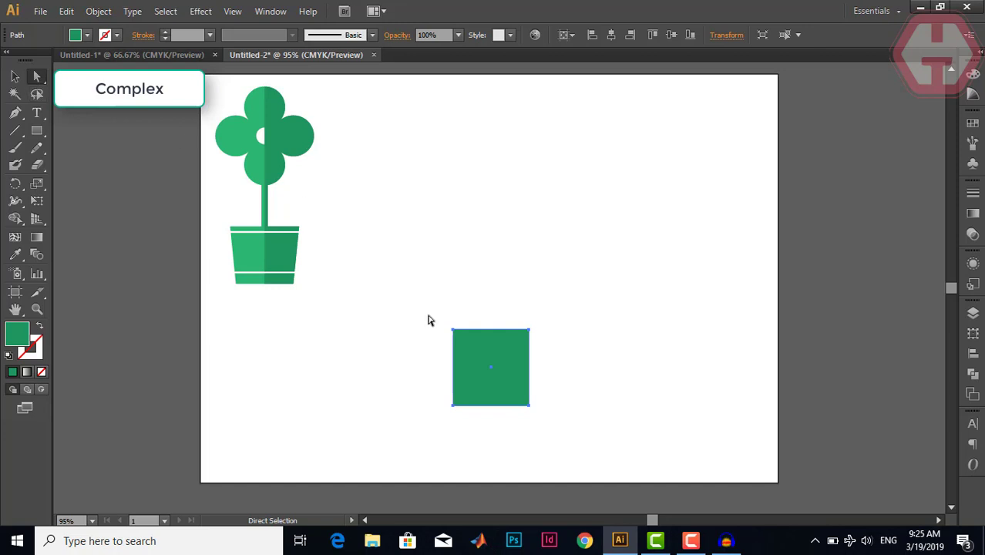
left_click_drag(441, 314, 477, 346)
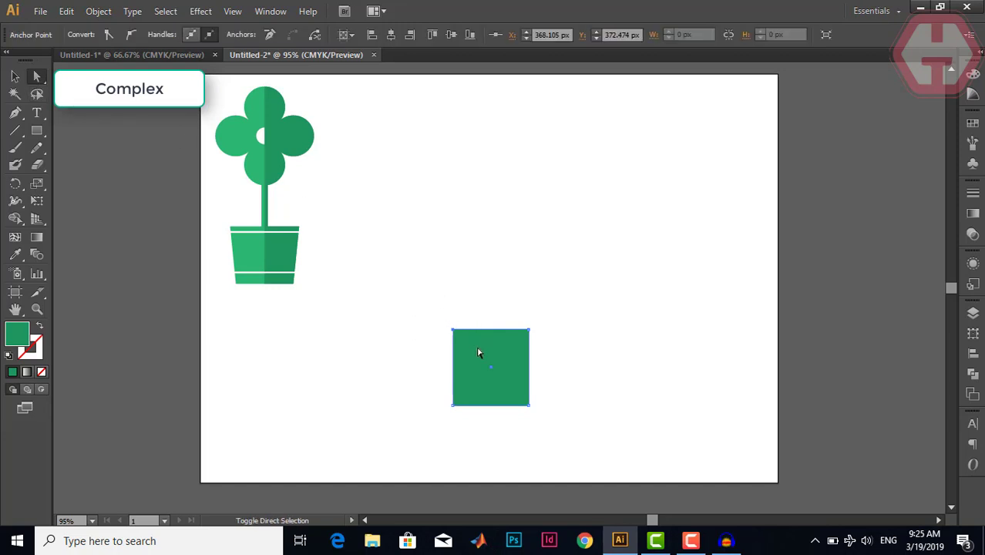
key("shift+Left")
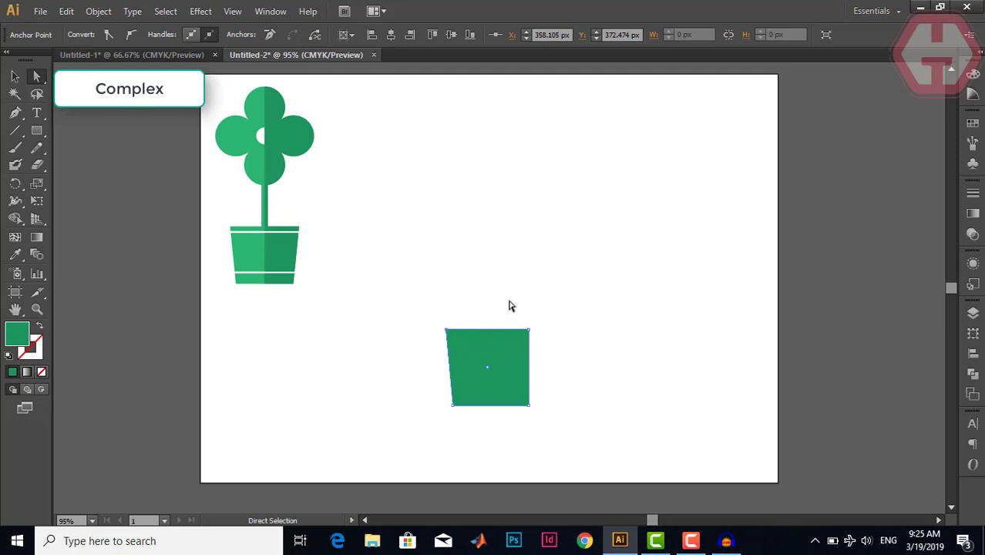
left_click_drag(508, 299, 555, 369)
key("shift+Right")
left_click(645, 319)
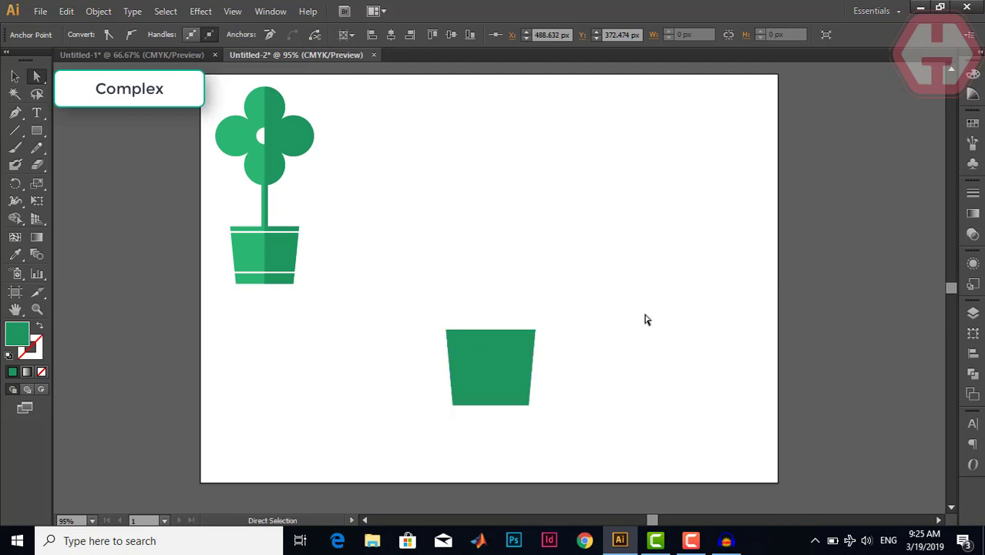
Draw two thin horizontal bars across the pot, one near its rim and one near its base, extending past both sides
left_click(34, 132)
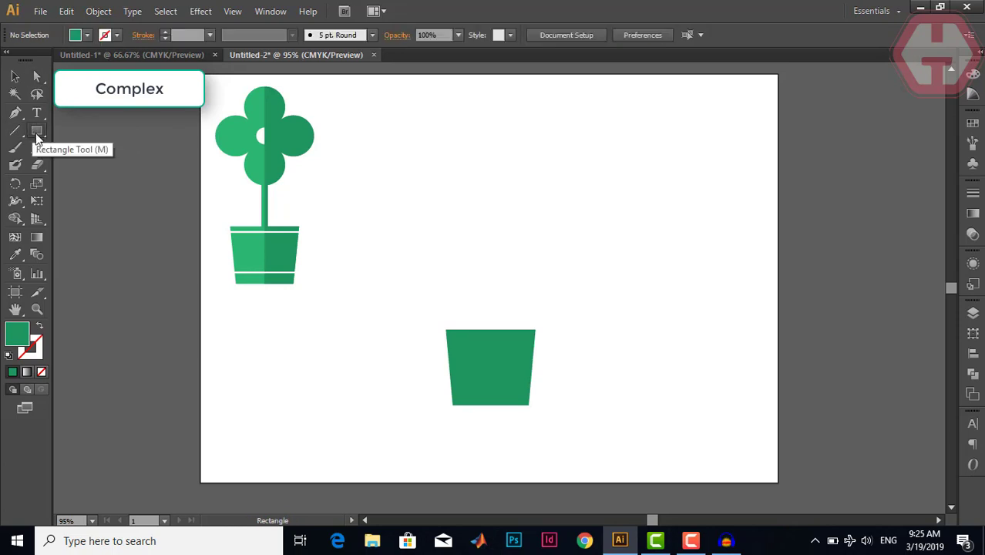
mouse_move(434, 337)
left_mouse_down()
mouse_move(598, 339)
mouse_move(562, 363)
mouse_move(561, 393)
left_mouse_up()
left_click(14, 76)
Erase both bars from the pot with the Shape Builder tool, leaving two horizontal gaps
left_click_drag(664, 429, 397, 262)
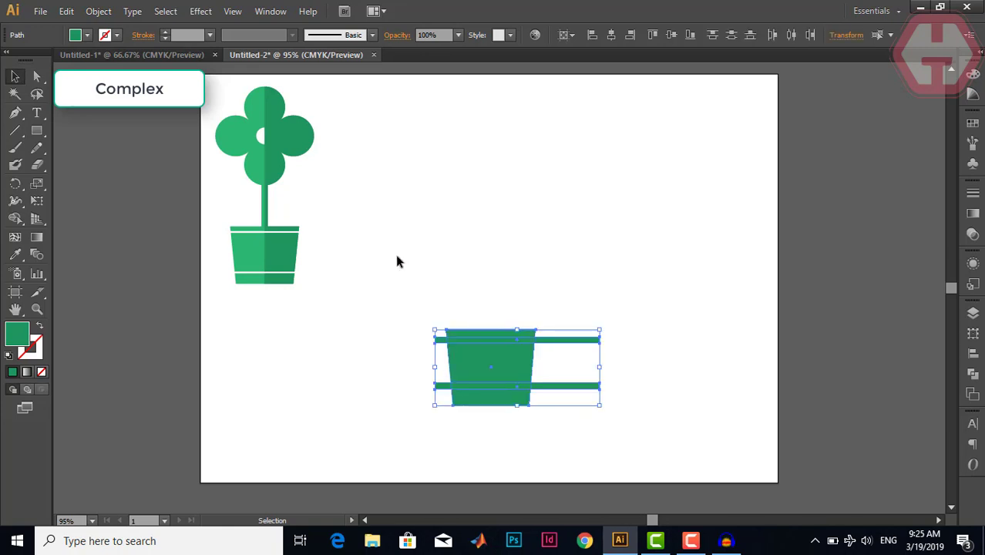
left_click(15, 220)
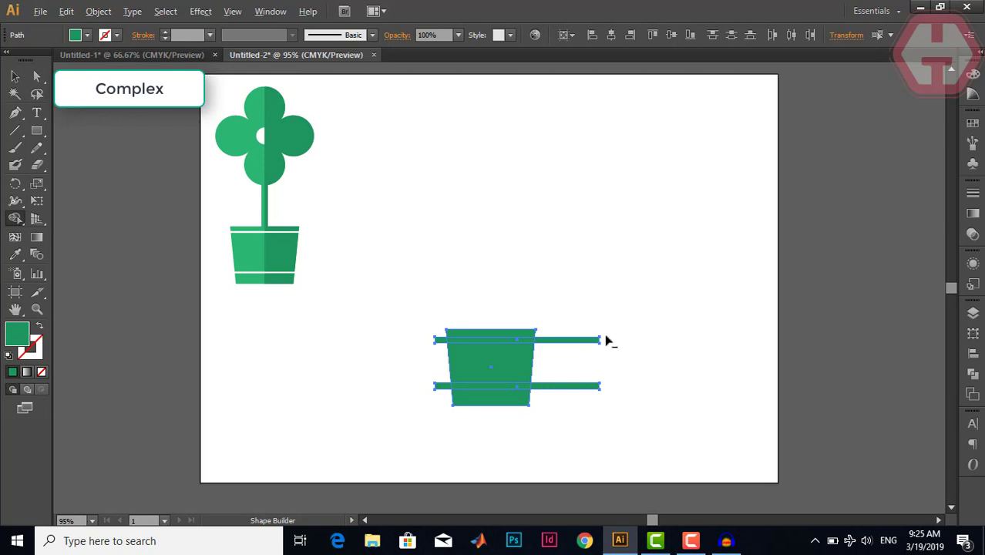
left_click_drag(610, 346, 432, 345)
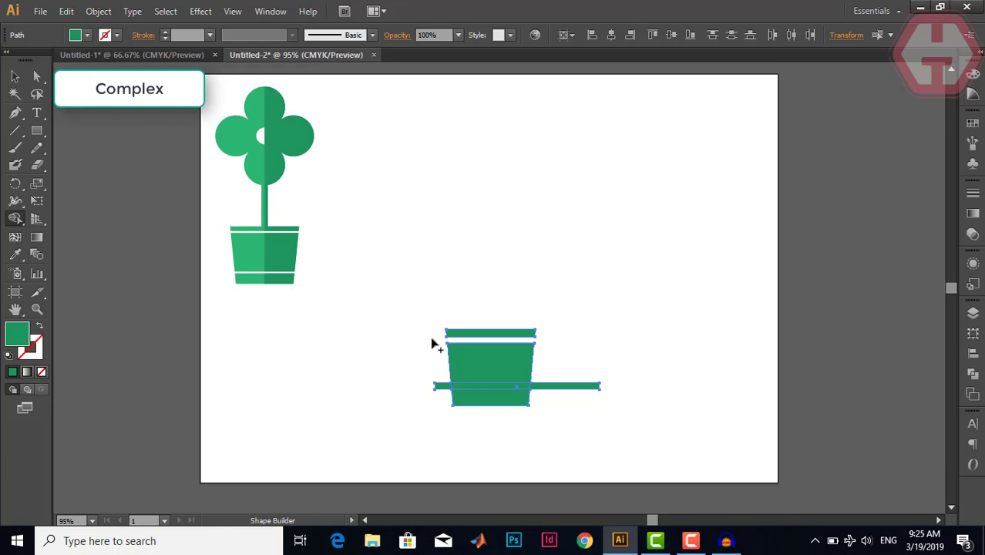
left_click_drag(615, 393, 425, 390)
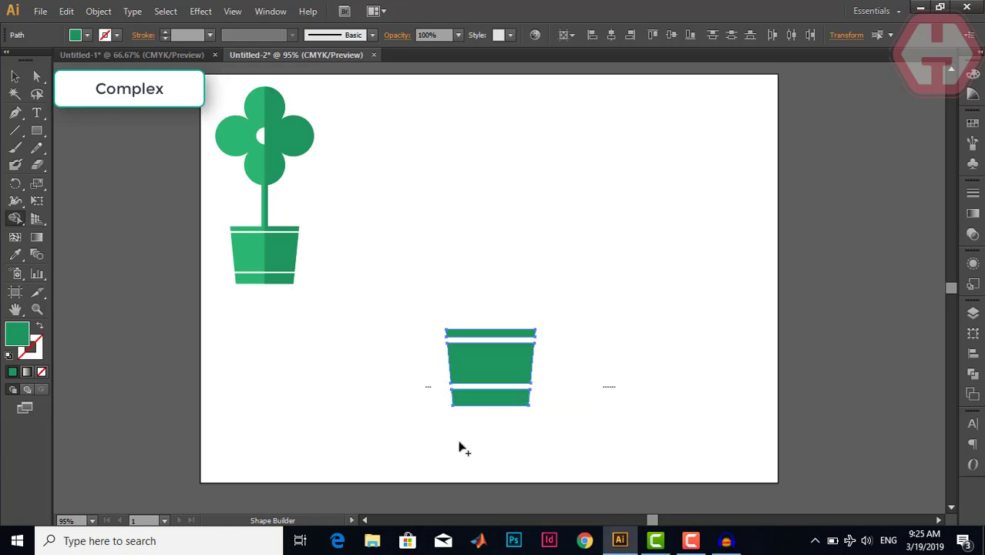
left_click(15, 77)
left_click(387, 215)
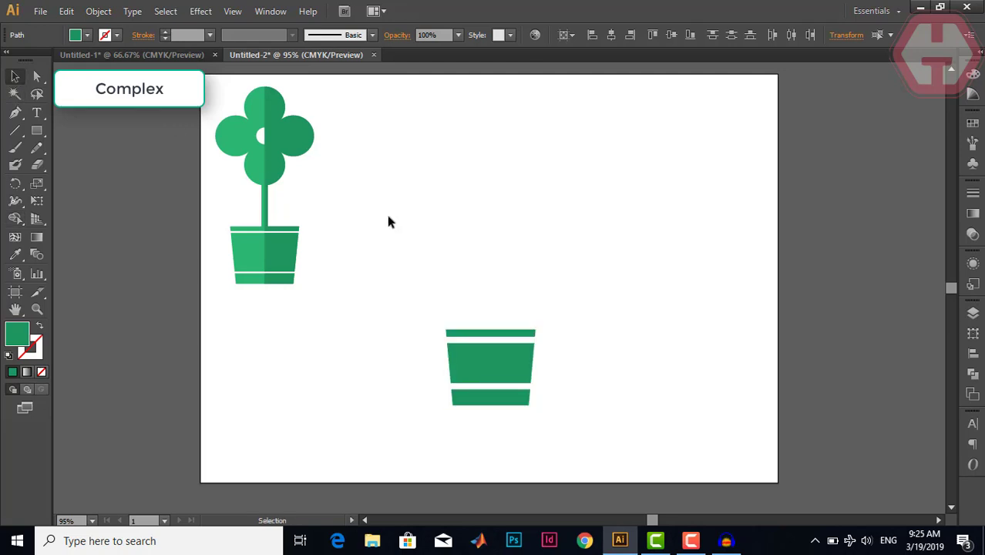
Group the three pieces of the pot
left_click_drag(352, 246, 569, 423)
right_click(507, 386)
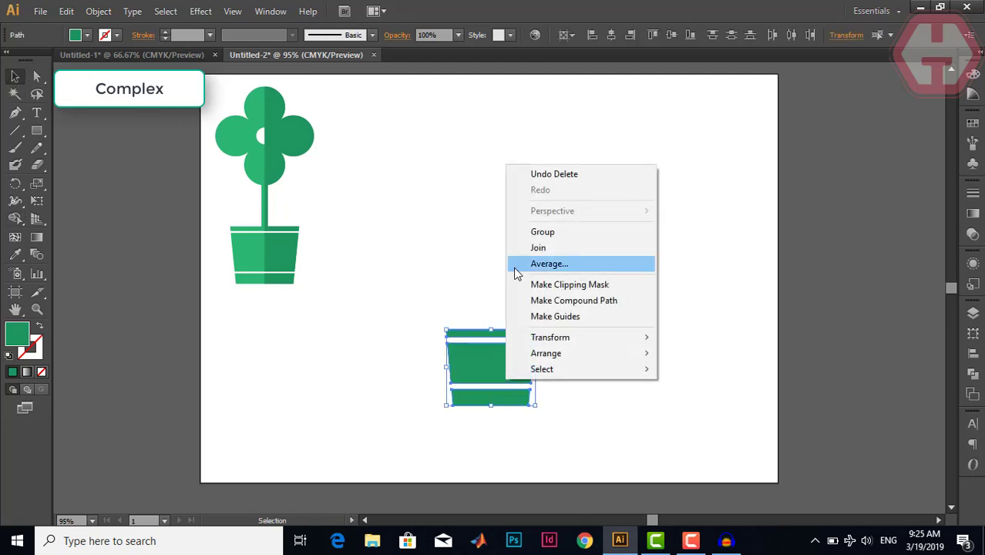
left_click(523, 231)
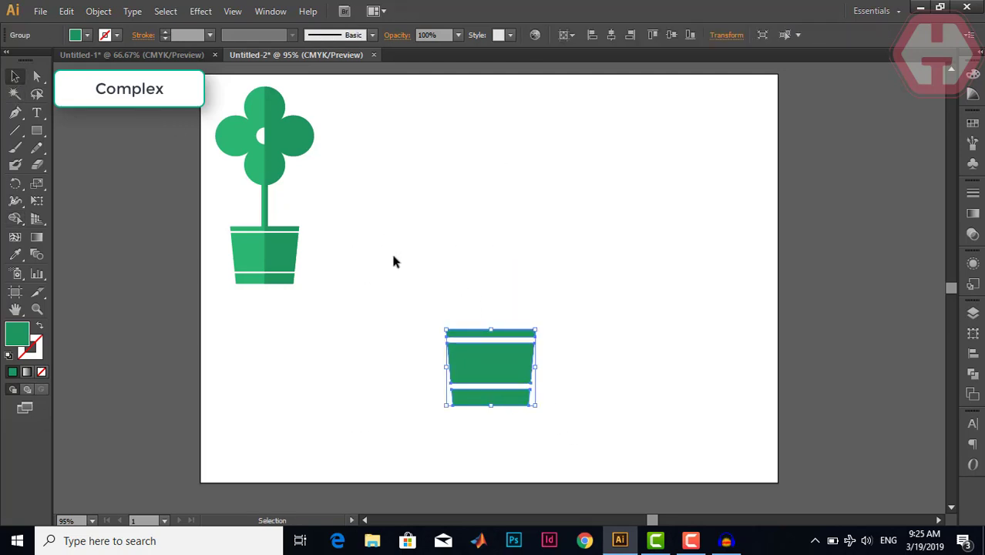
left_click(366, 219)
Draw a green circle above the pot and duplicate it across and down into a two-by-two grid of touching circles
left_click(41, 131)
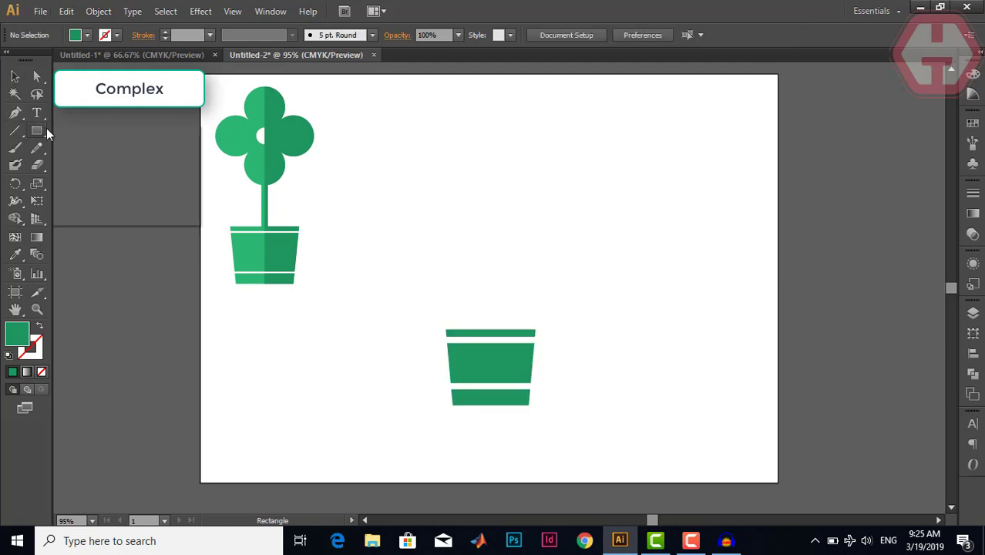
left_click(78, 164)
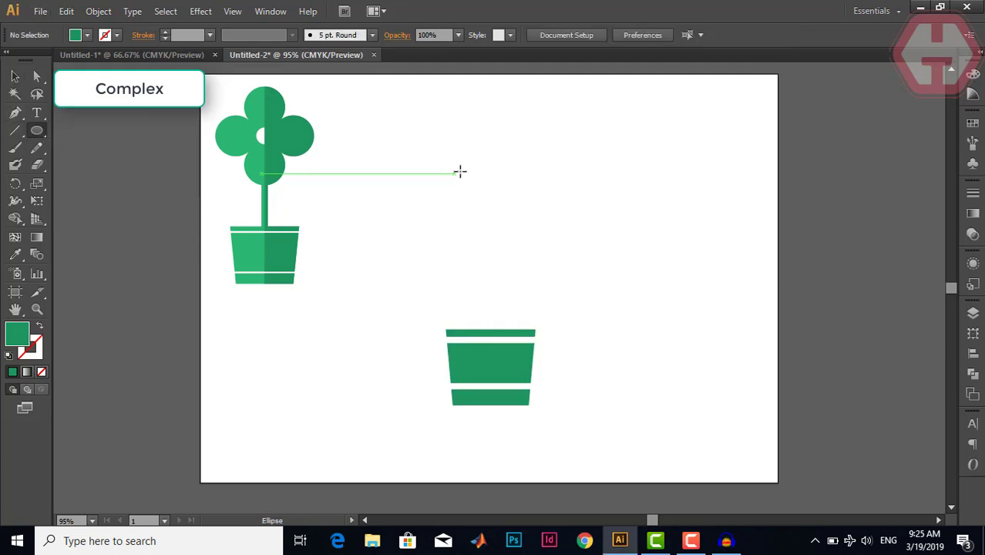
left_click_drag(433, 158, 462, 189)
key("v")
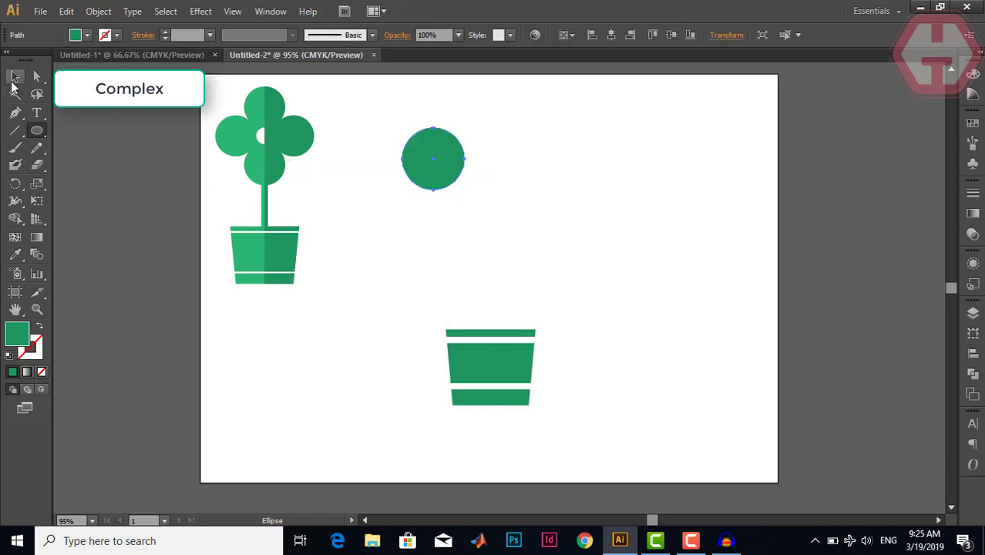
left_click_drag(423, 158, 487, 166)
left_click_drag(505, 262, 367, 124)
left_click_drag(502, 186, 503, 240)
Merge the four circles and the gap between them into a single flower shape with the Shape Builder tool
left_click_drag(601, 265, 412, 121)
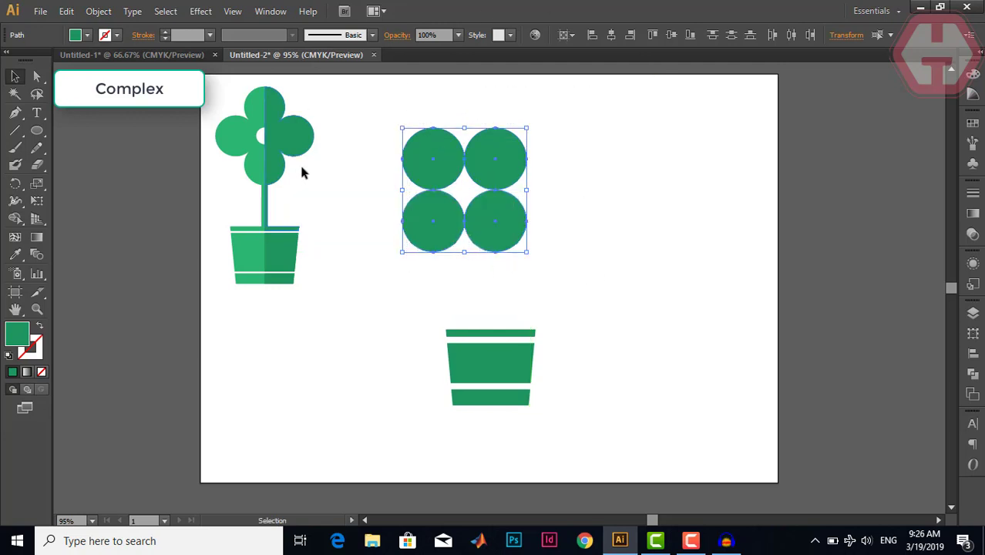
left_click(16, 220)
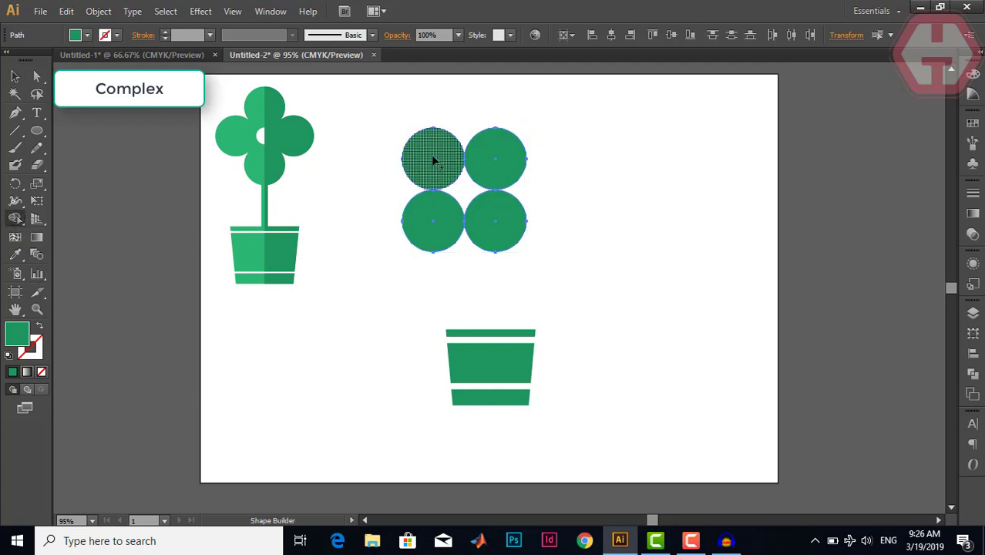
mouse_move(433, 159)
left_mouse_down()
mouse_move(455, 225)
mouse_move(485, 229)
mouse_move(497, 182)
mouse_move(497, 226)
mouse_move(500, 177)
mouse_move(500, 248)
mouse_move(501, 180)
mouse_move(501, 244)
mouse_move(501, 186)
mouse_move(488, 231)
left_mouse_up()
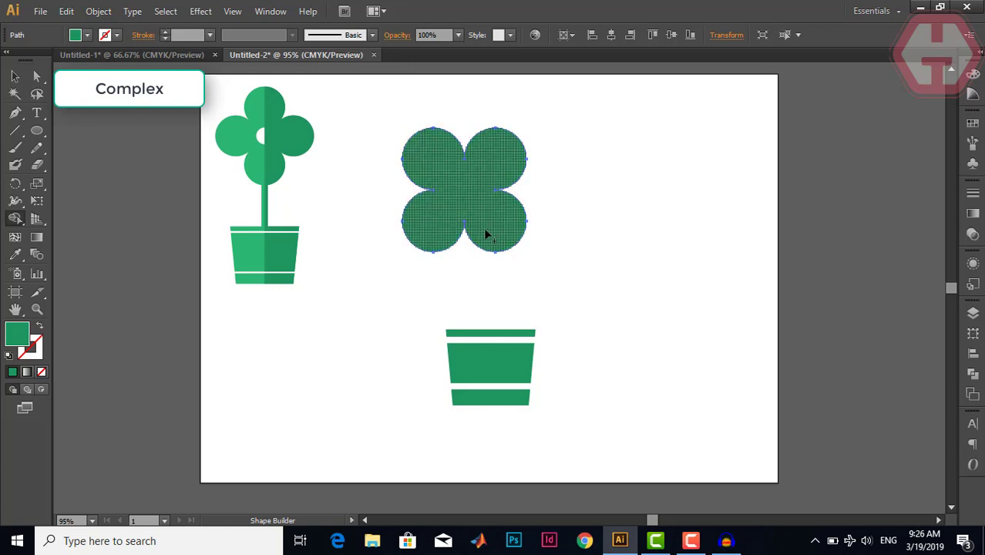
left_click(16, 76)
left_click(581, 237)
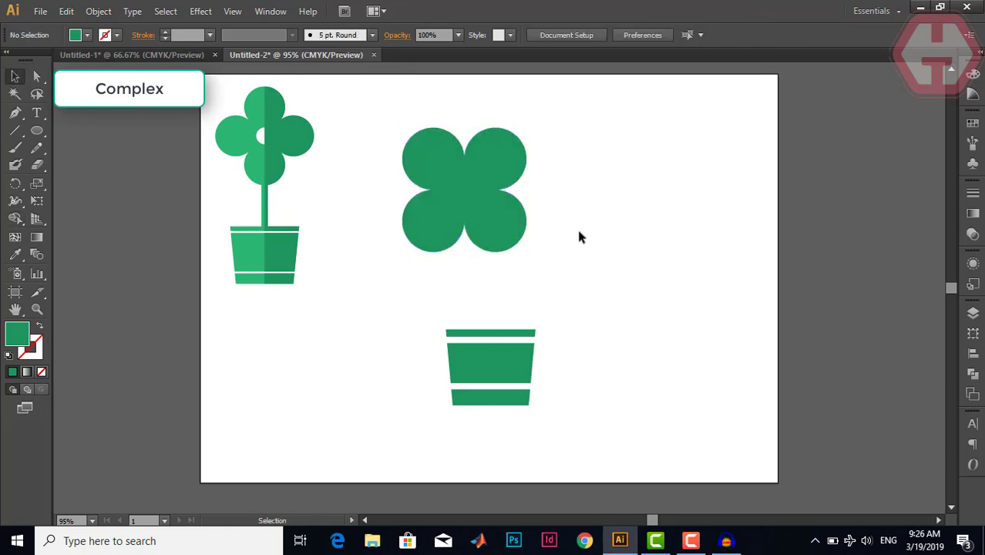
Draw a thin vertical rectangle as a stem from the pot's rim up into the flower
left_click(41, 132)
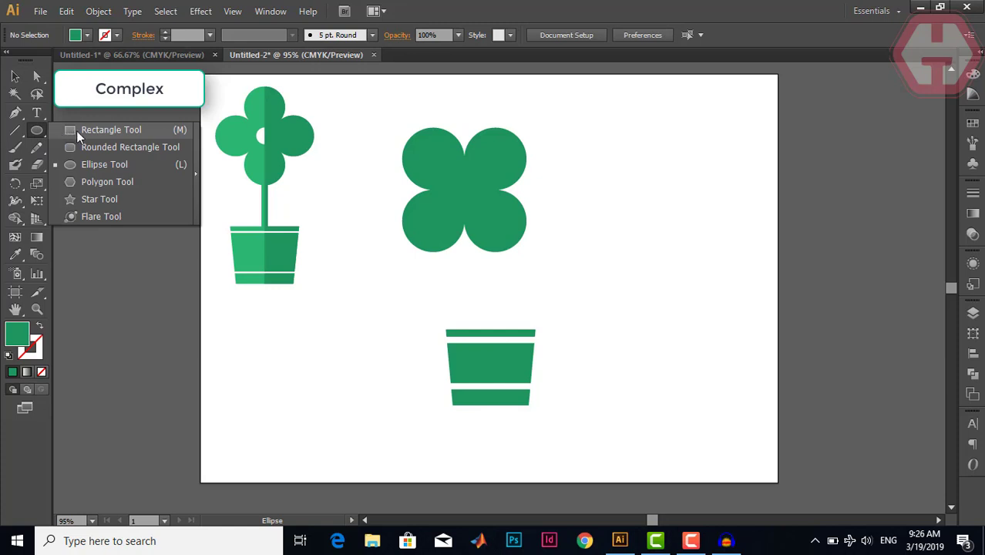
left_click(74, 131)
left_click_drag(491, 332, 485, 202)
key("v")
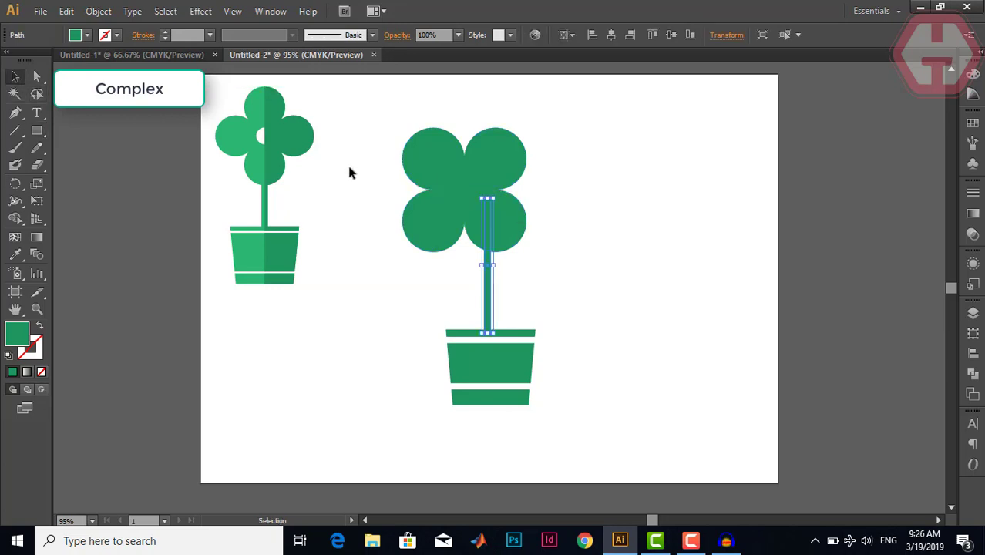
Align the flower, stem and pot on their horizontal centres
left_click_drag(350, 169, 675, 463)
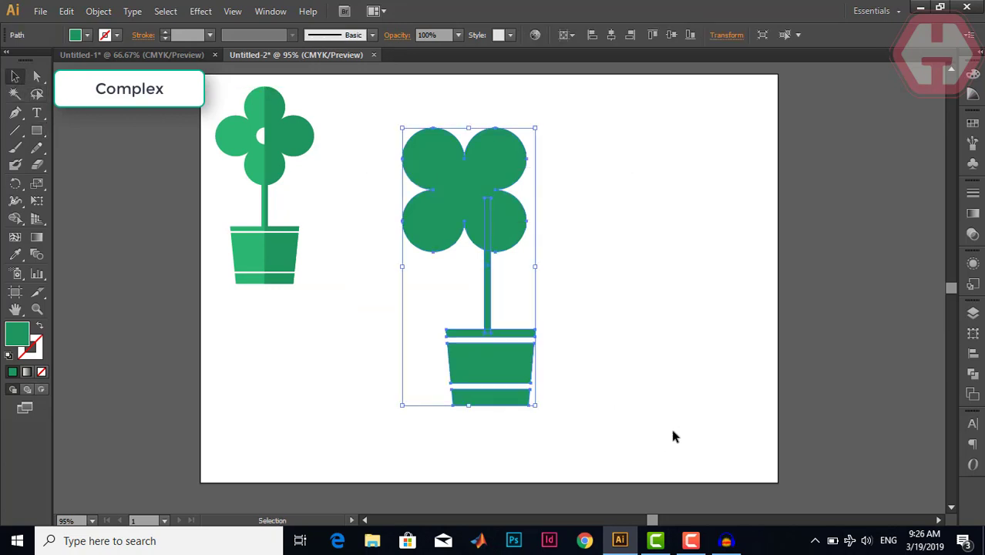
left_click(611, 34)
left_click(626, 303)
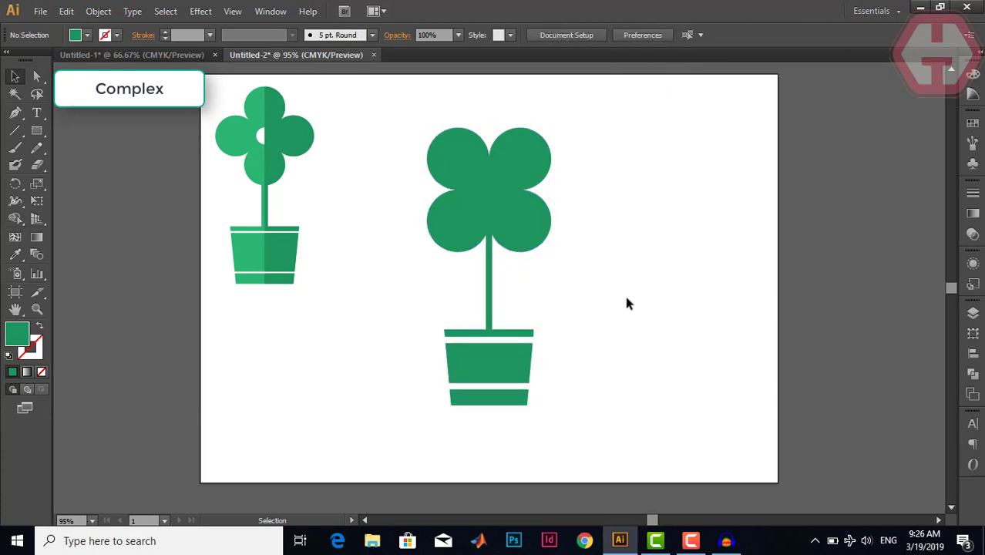
Rotate the flower head 45 degrees so one petal sits directly over the stem
left_click(530, 220)
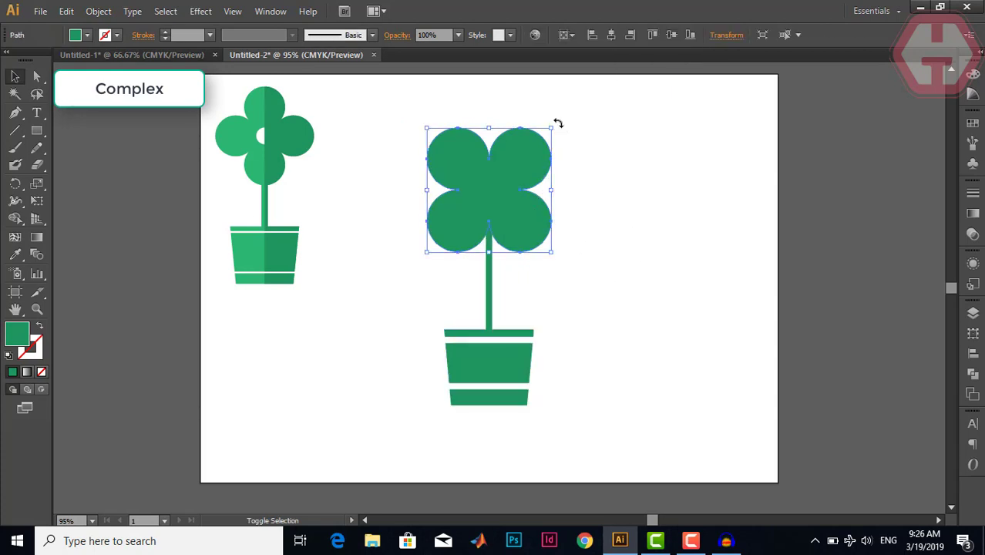
left_click_drag(557, 123, 568, 170)
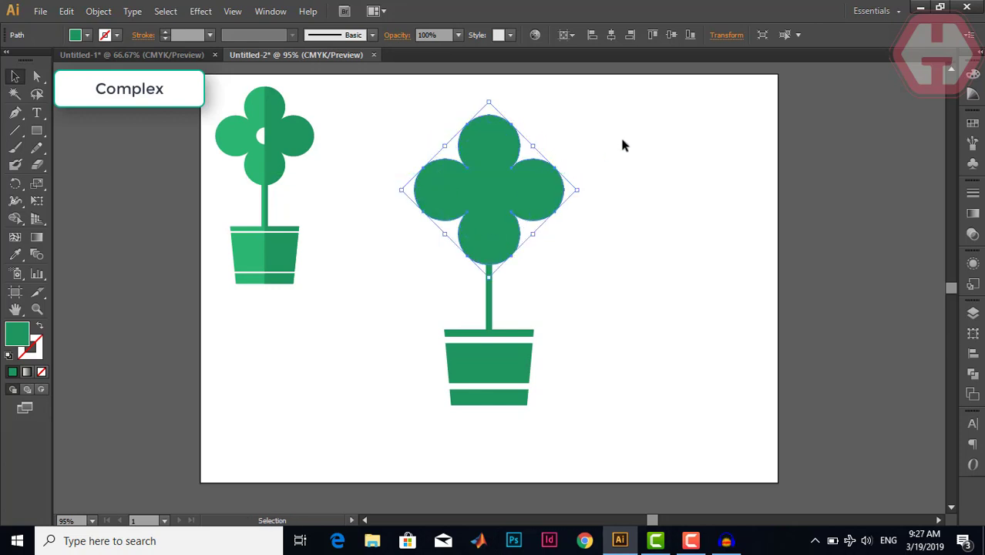
Draw two equal, horizontally overlapping circles in the empty area beside the flower
left_click(614, 362)
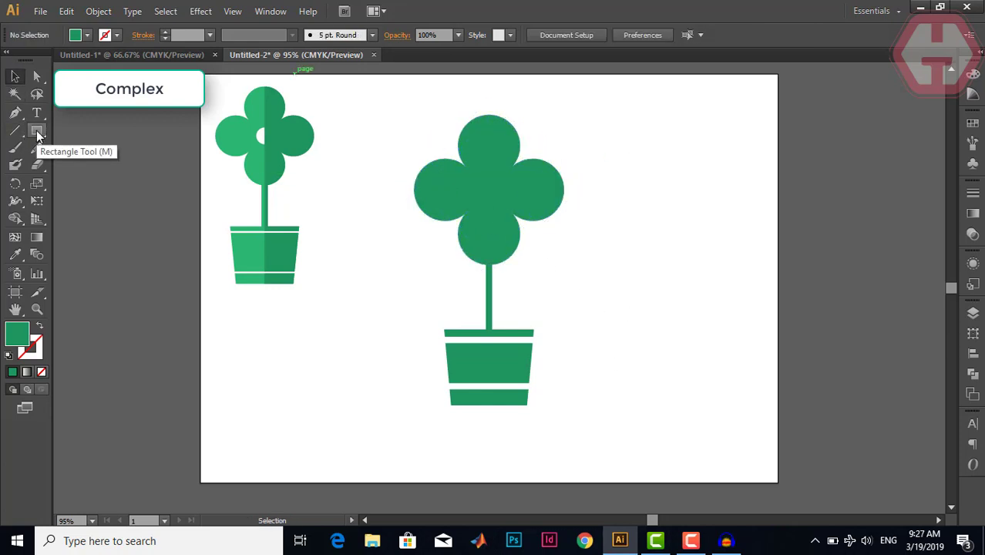
left_click_drag(35, 131, 72, 168)
left_click_drag(649, 260, 675, 268)
key("v")
Separate the overlap of the two circles into its own leaf shape with the Shape Builder tool
left_click_drag(713, 330, 625, 253)
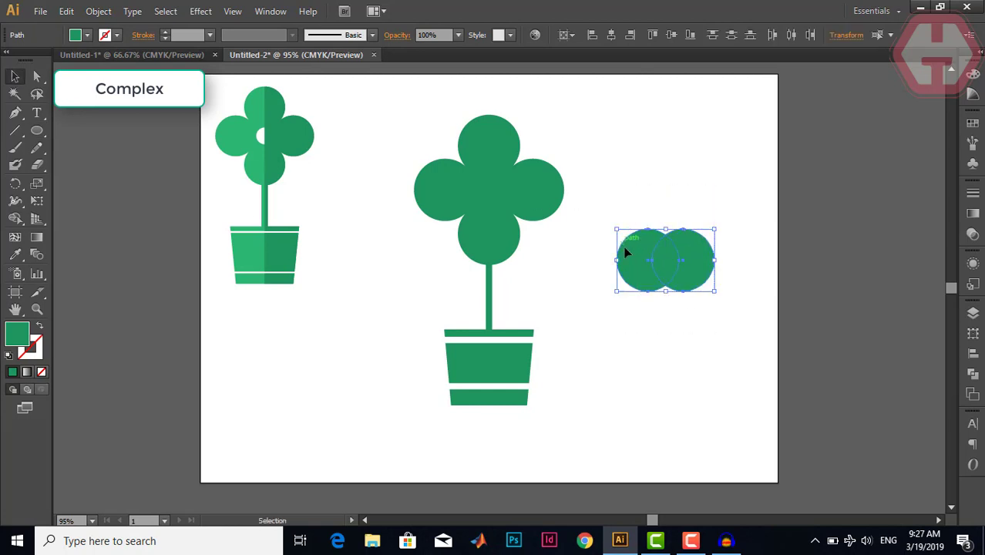
left_click(13, 220)
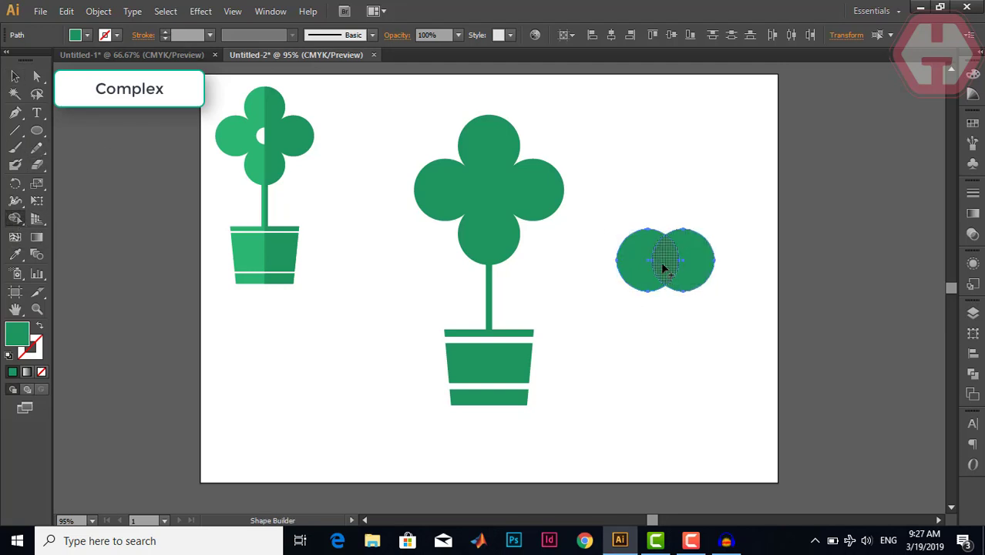
left_click(15, 76)
left_click(719, 242)
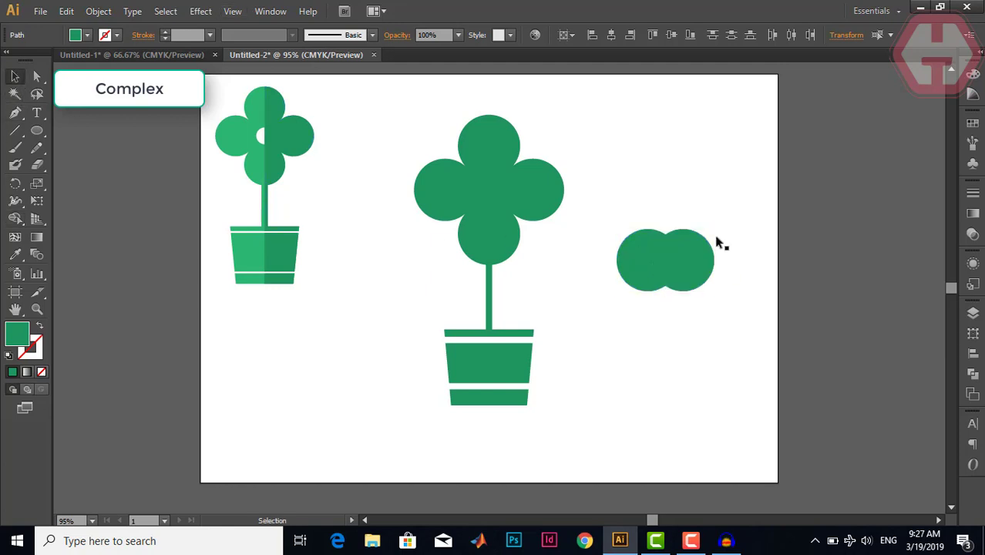
Move the leaf shape beside the stem and rotate it so its lower tip meets the stem's left side
left_click_drag(664, 266, 438, 278)
left_click_drag(421, 243, 416, 249)
left_click_drag(449, 286, 471, 291)
Make a reflected copy of the leaf across the vertical axis and move it to the stem's right side
right_click(472, 288)
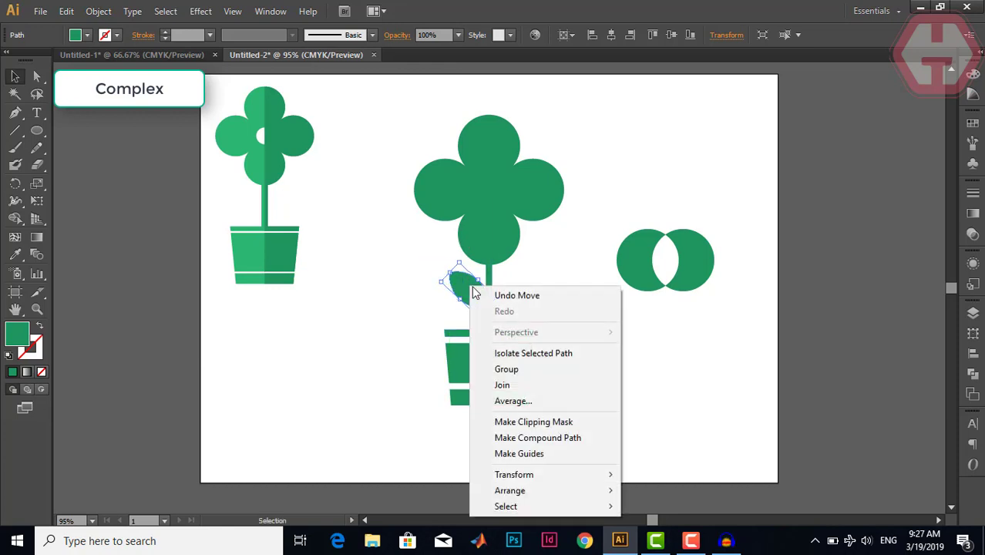
mouse_move(599, 476)
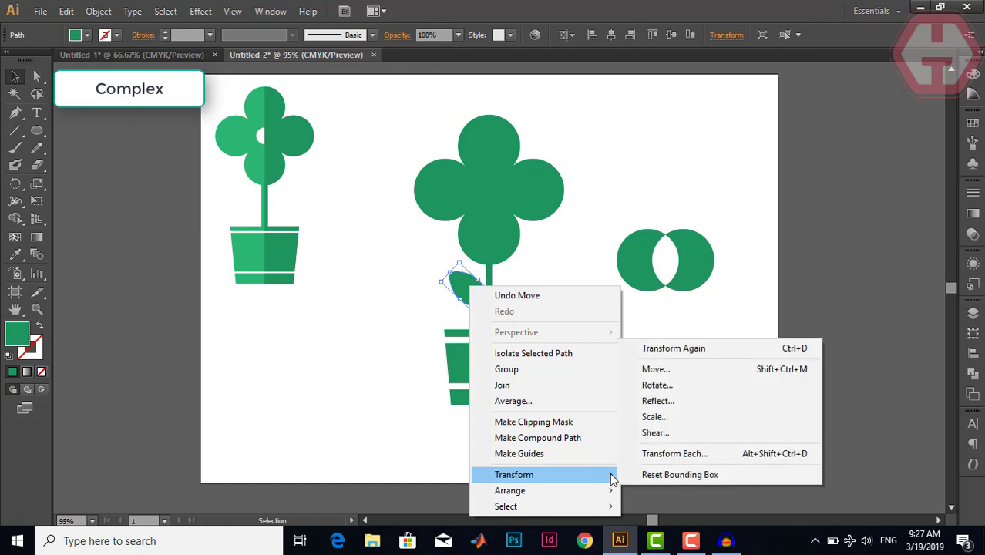
left_click(656, 401)
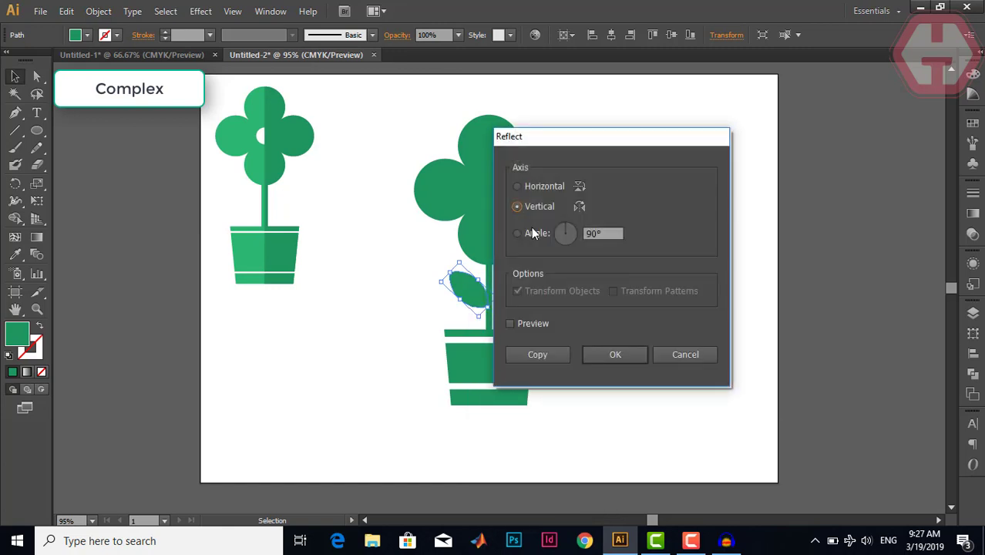
left_click(524, 323)
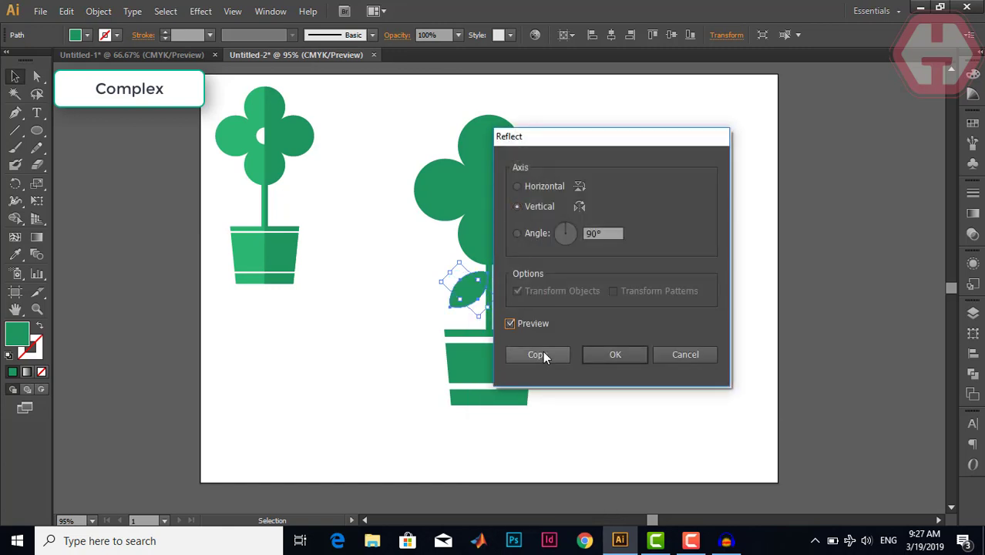
left_click(541, 352)
left_click_drag(459, 302, 500, 302)
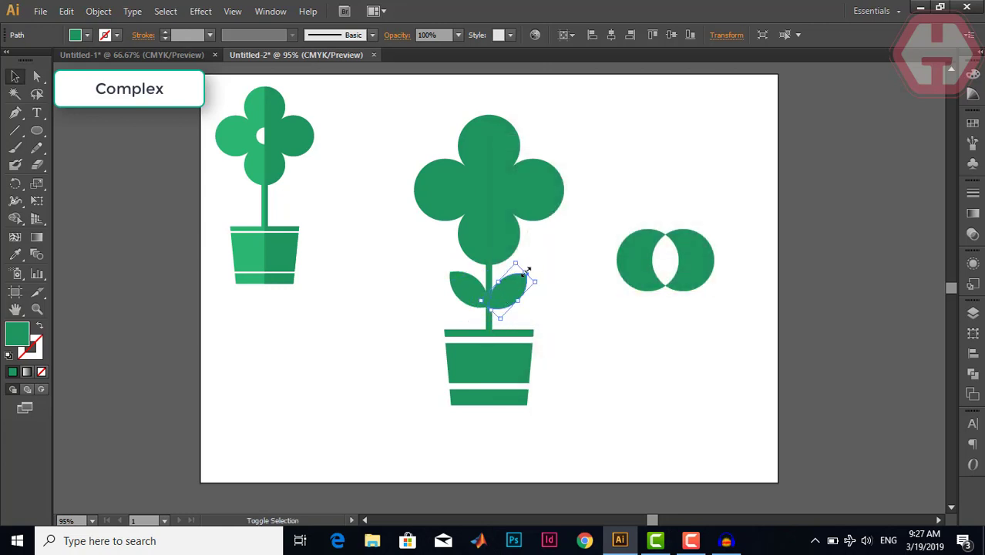
Shrink the right leaf toward the stem and delete the two leftover crescent-shaped circle pieces
left_click_drag(526, 270, 505, 287)
left_click(565, 285)
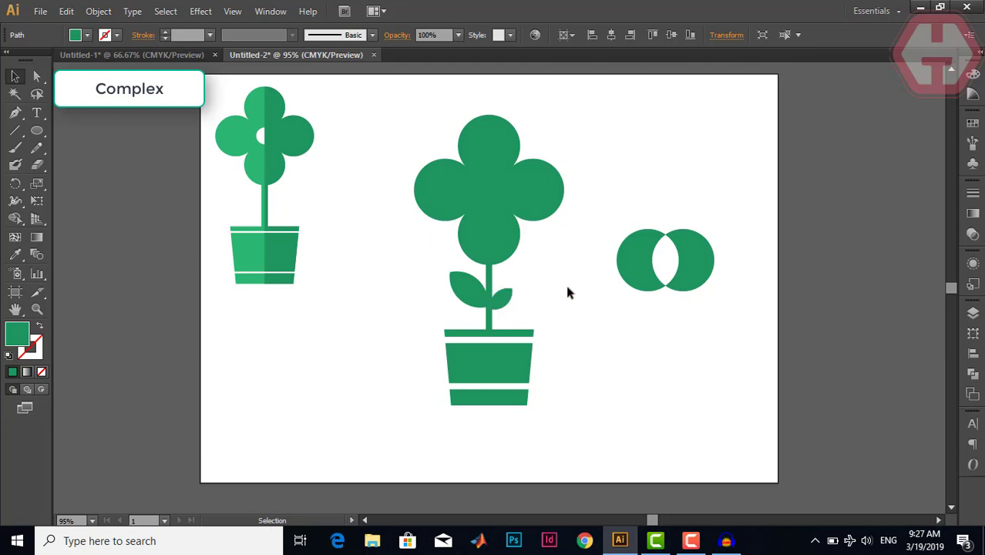
left_click_drag(715, 350, 612, 137)
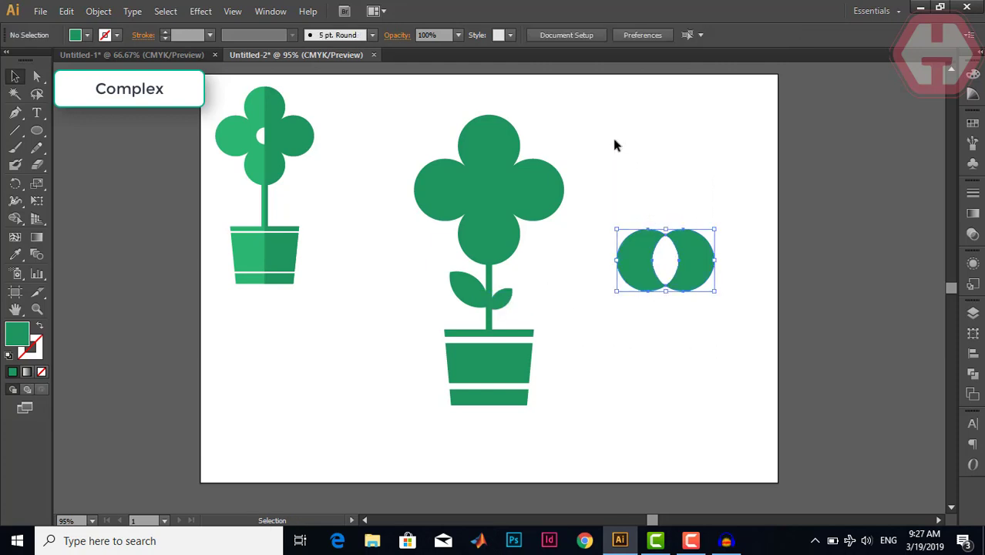
key("Delete")
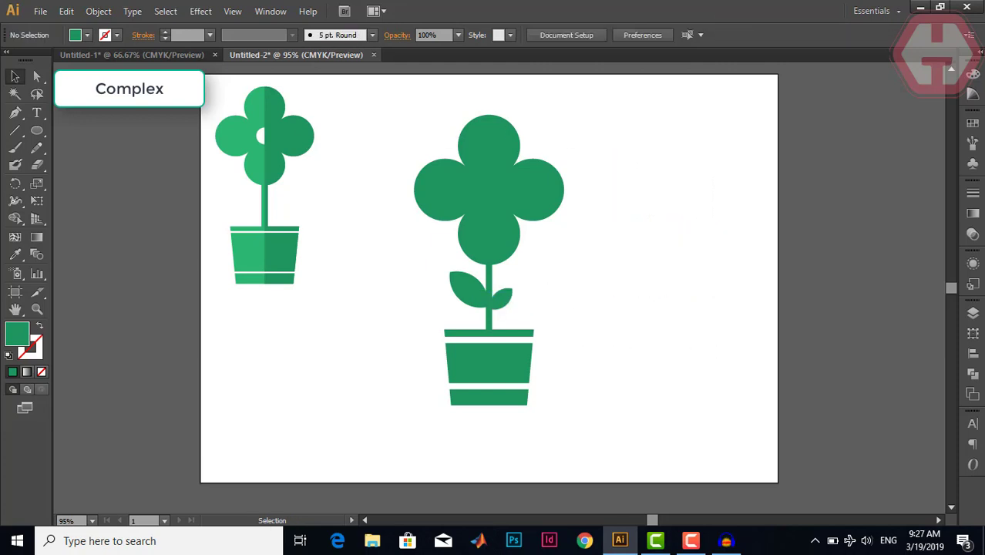
Draw a tall rectangle over the right half of the plant, with its left edge on the flower's vertical centre line
left_click(36, 130)
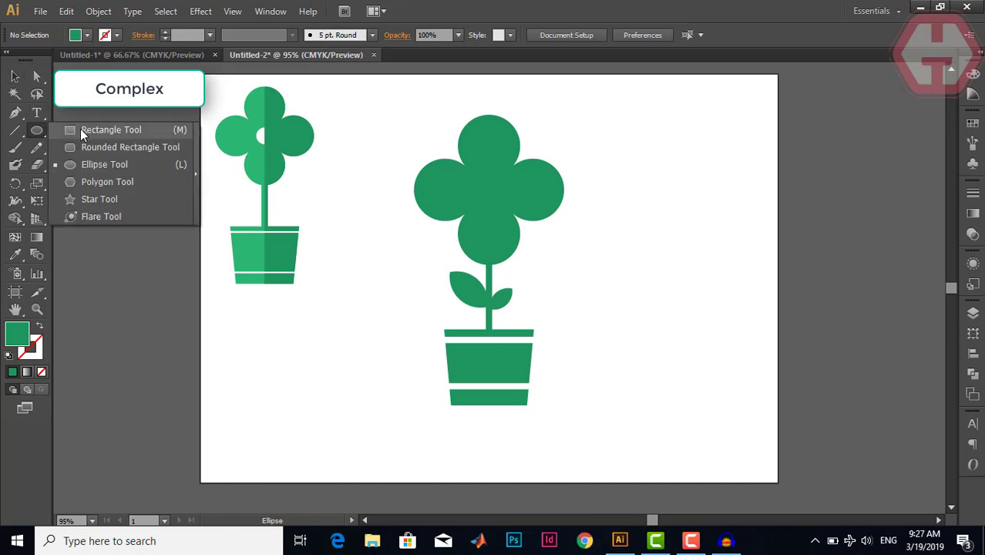
left_click(75, 130)
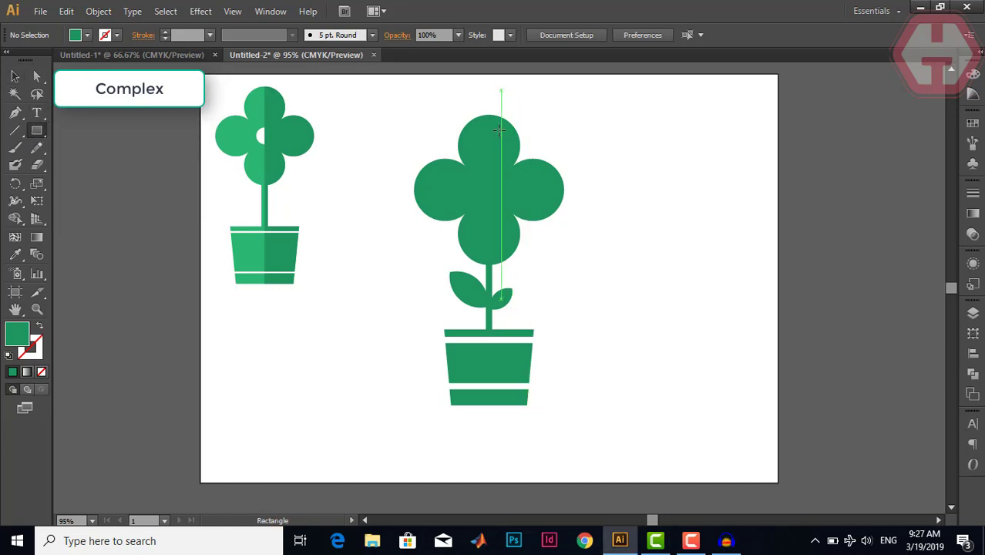
mouse_move(501, 90)
left_mouse_down()
mouse_move(574, 413)
mouse_move(657, 432)
left_mouse_up()
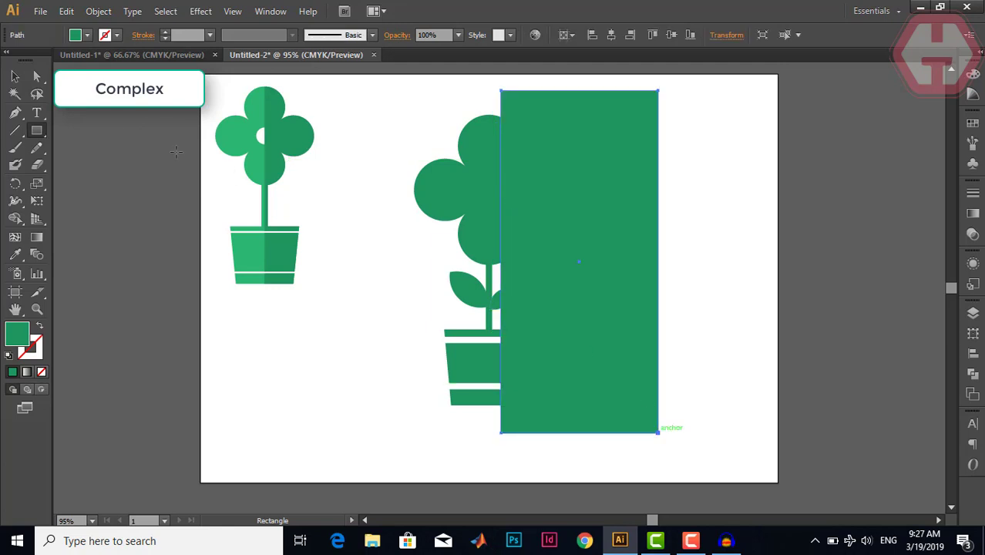
left_click(15, 77)
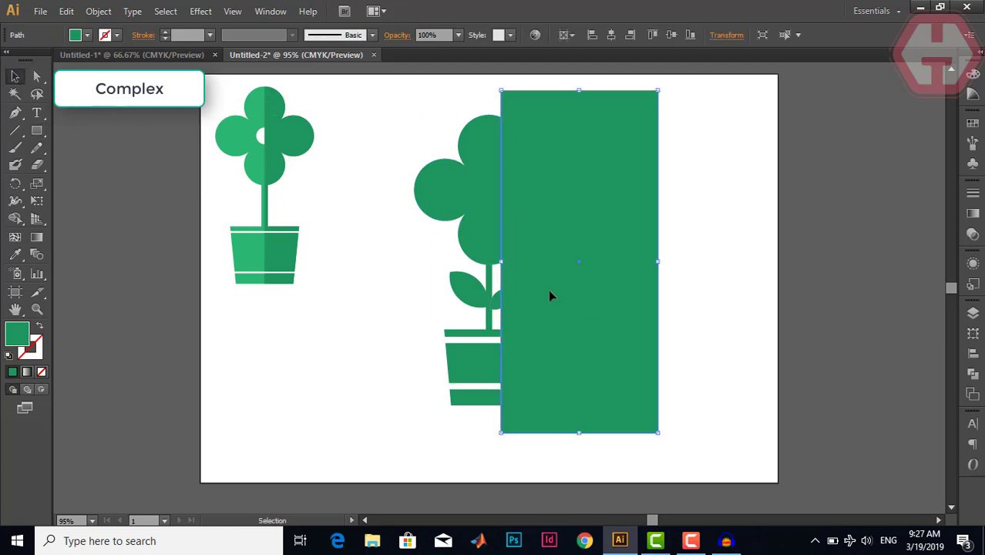
left_click_drag(550, 292, 538, 291)
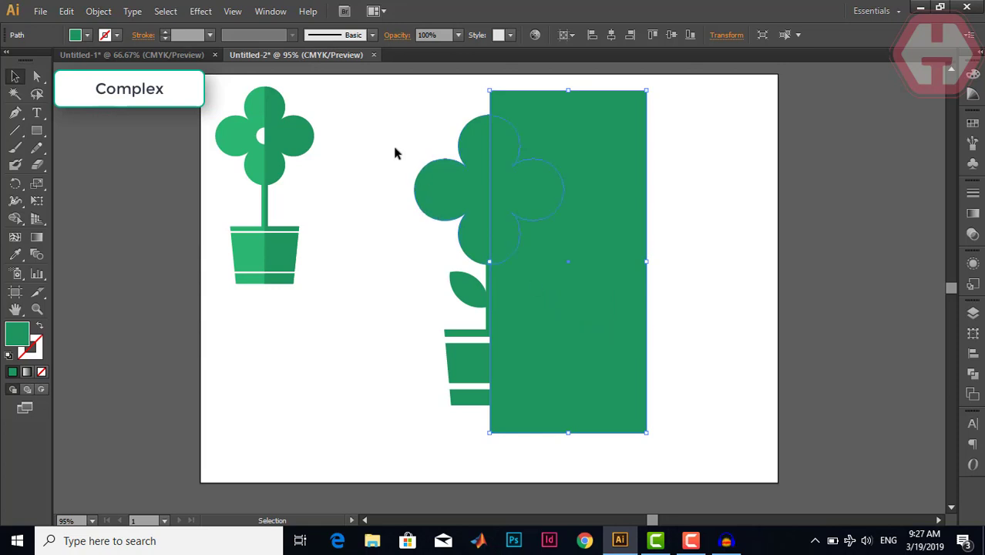
Split the plant along the rectangle's edge with Shape Builder, removing the rectangle area outside the illustration
left_click_drag(385, 113, 675, 435)
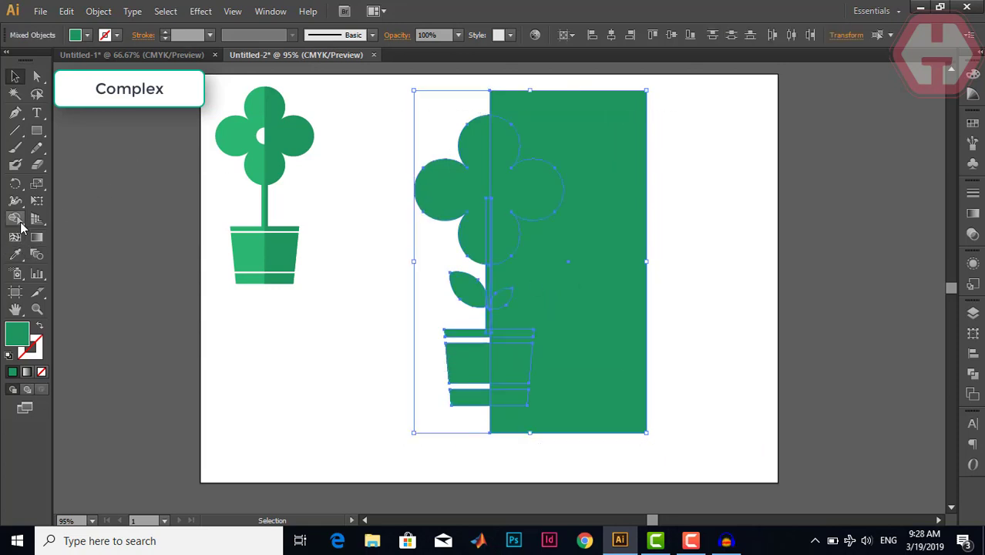
left_click_drag(18, 219, 68, 216)
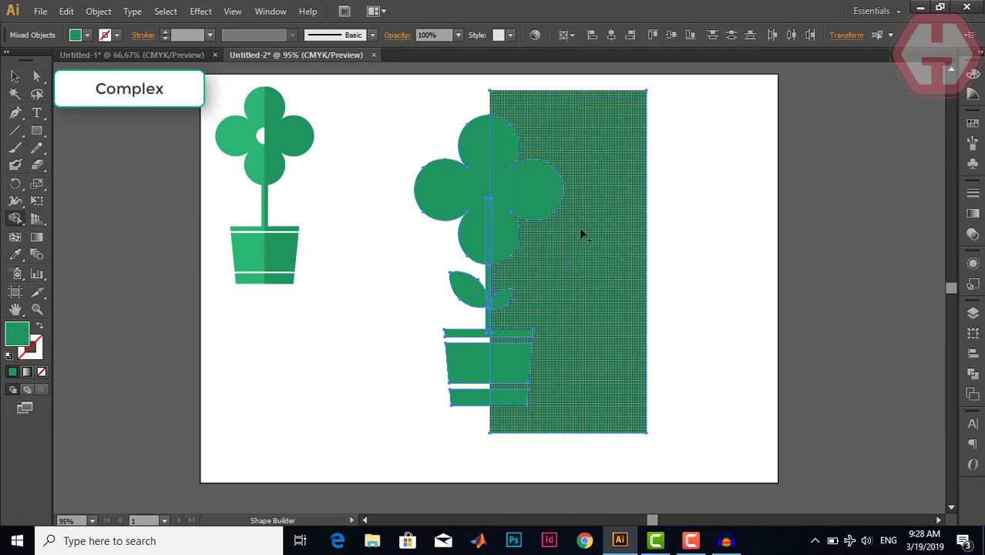
left_click_drag(688, 208, 614, 225)
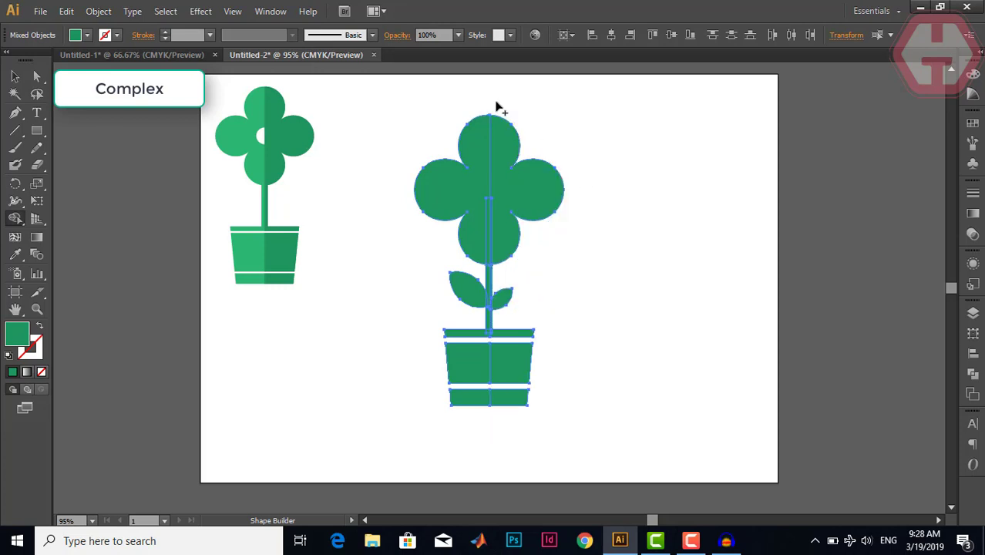
left_click(14, 78)
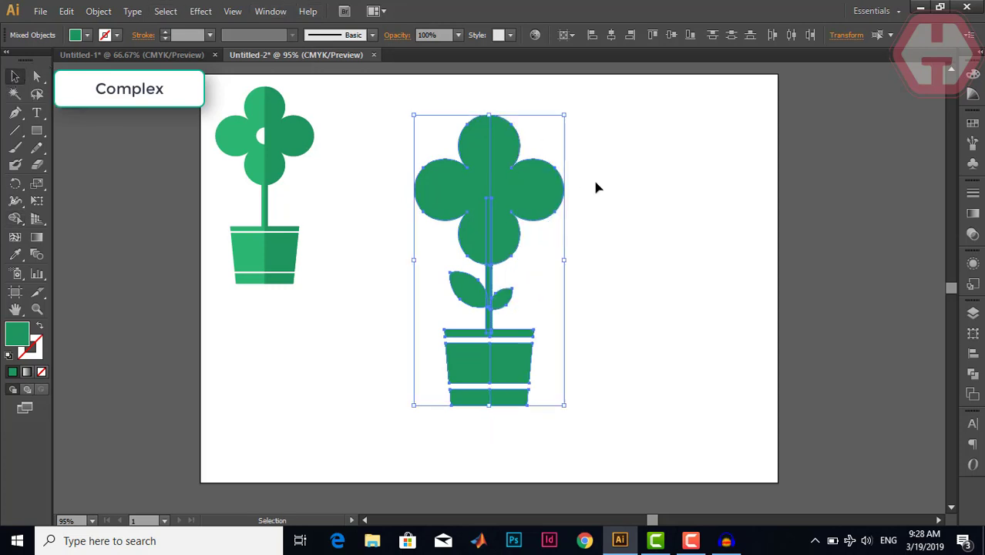
left_click(615, 174)
Recolour the right half of the flower, stem, leaf and all pot sections with a darker green fill
left_click(525, 180)
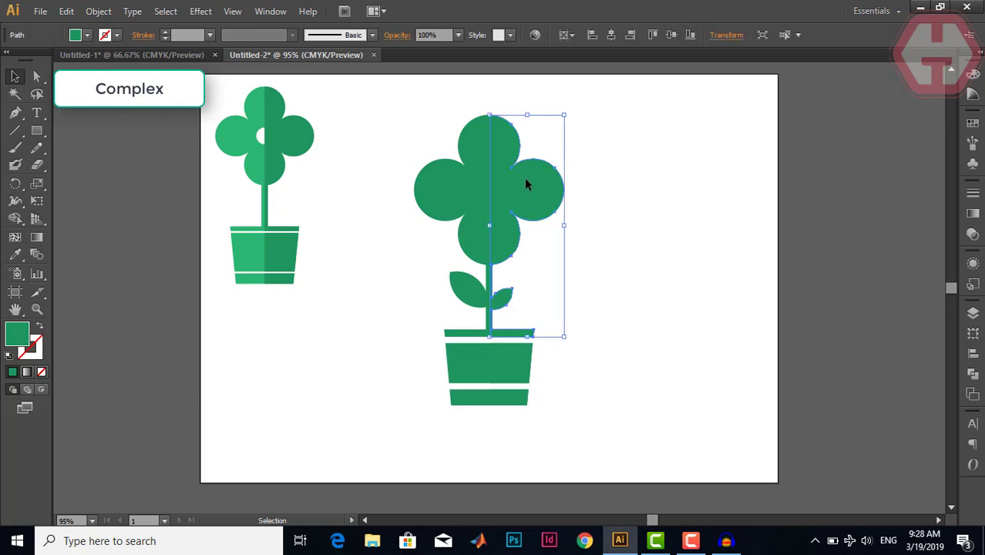
left_click(524, 362, "shift")
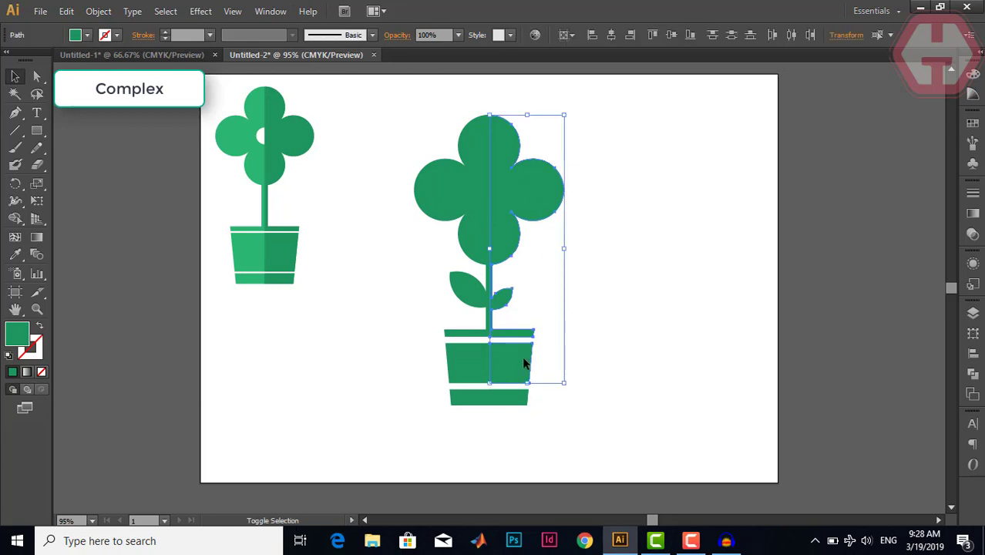
left_click(524, 400, "shift")
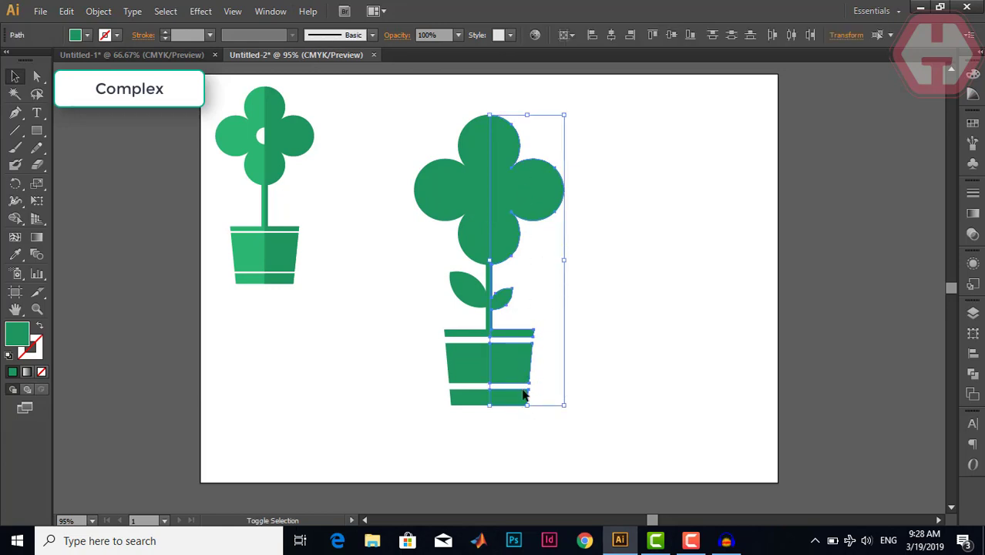
double_click(21, 336)
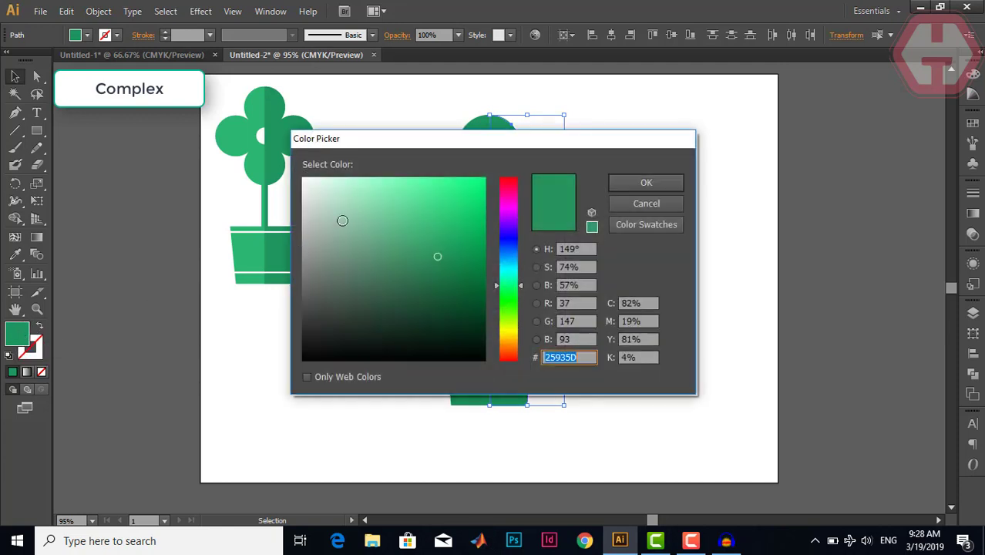
left_click_drag(436, 244, 434, 291)
left_click(646, 182)
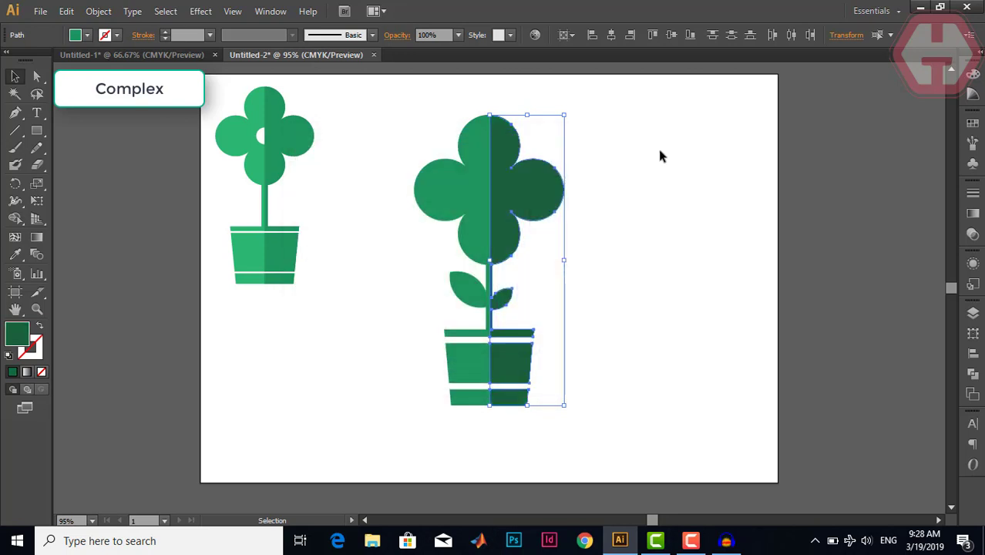
left_click(615, 490)
left_click_drag(600, 434, 396, 70)
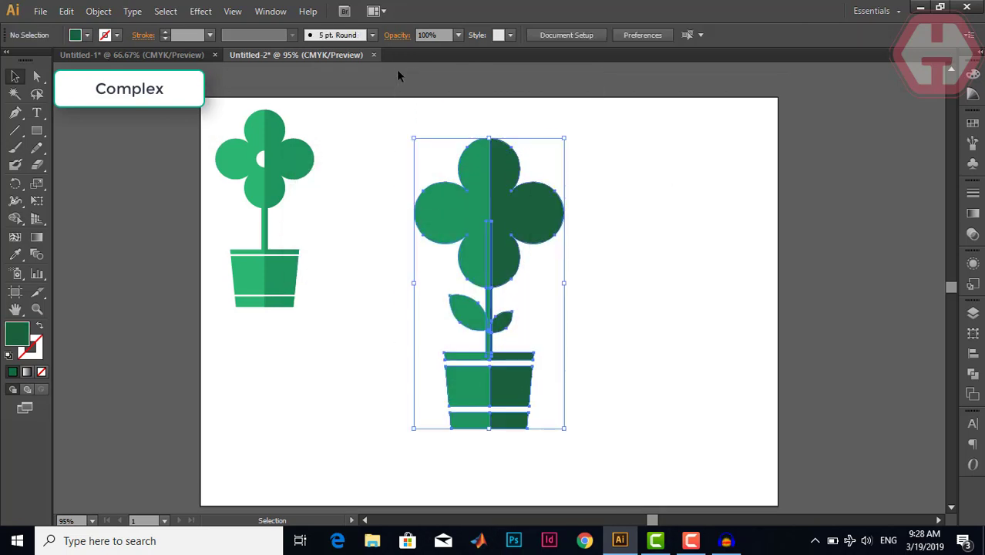
left_click(664, 268)
Draw a small circle at the centre of the flower head with the Ellipse tool
left_click(493, 208)
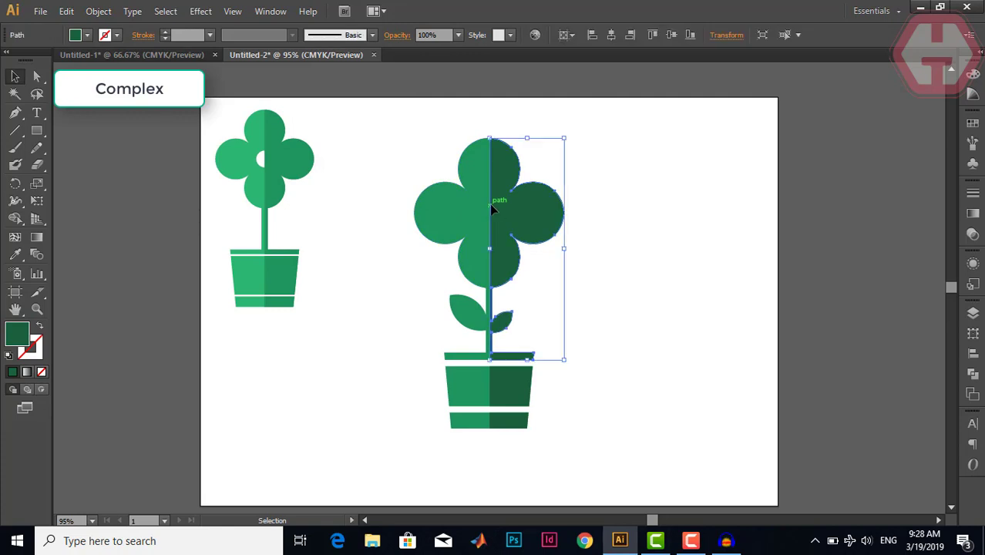
left_click_drag(36, 130, 87, 164)
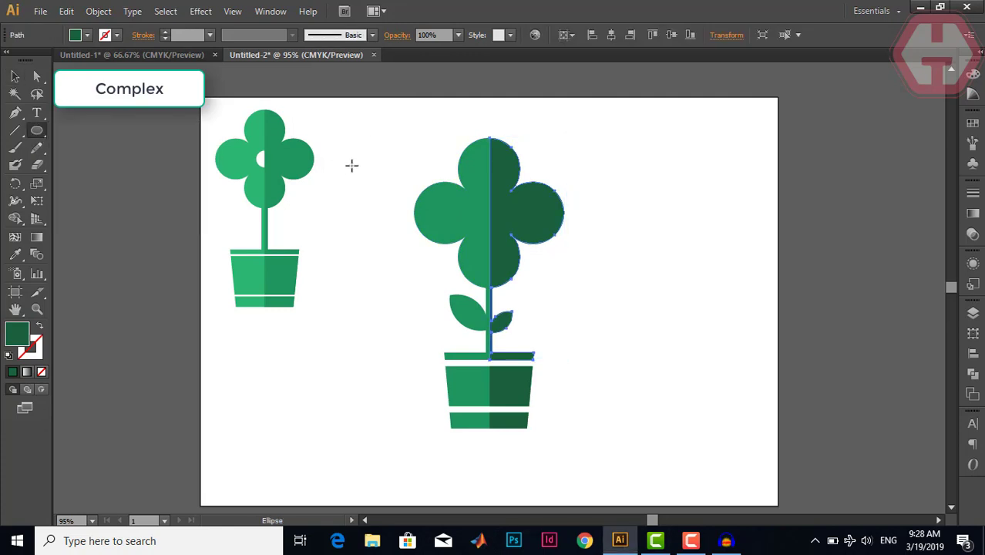
mouse_move(475, 204)
left_mouse_down()
mouse_move(487, 199)
mouse_move(502, 224)
left_mouse_up()
Cut the small circle out of the flower head with the Shape Builder tool to leave a hole
left_click(15, 75)
left_click_drag(379, 123, 604, 304)
left_click(14, 219)
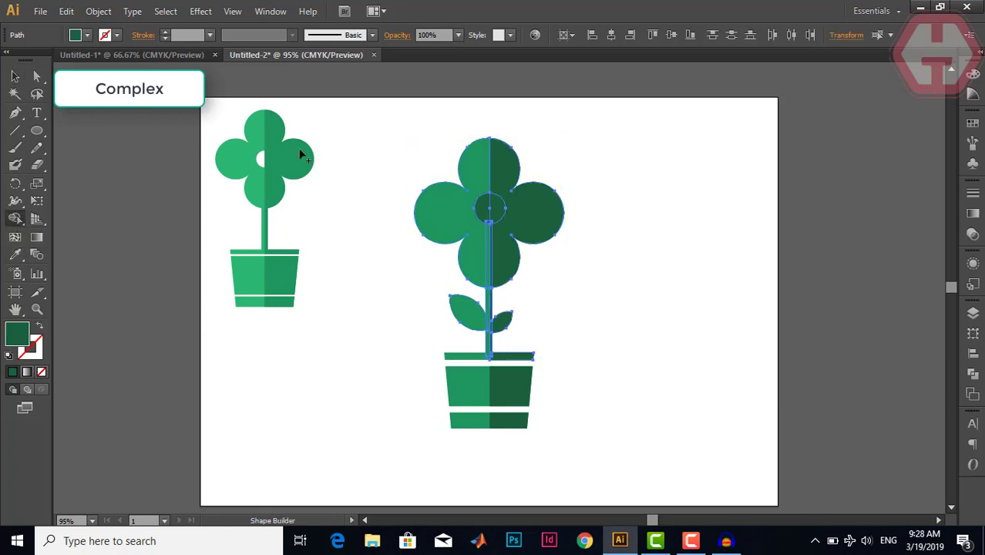
left_click(497, 215, "alt")
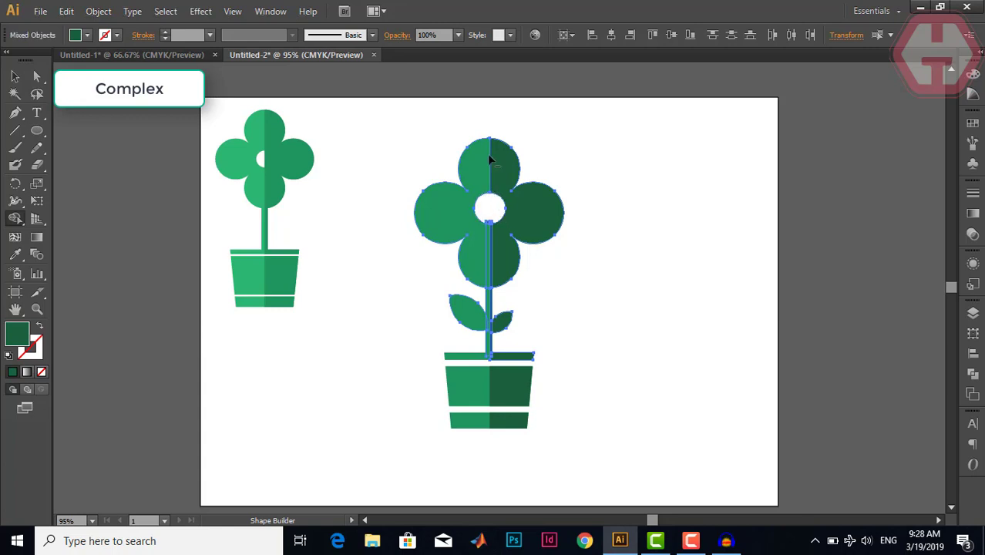
left_click(15, 76)
left_click(621, 388)
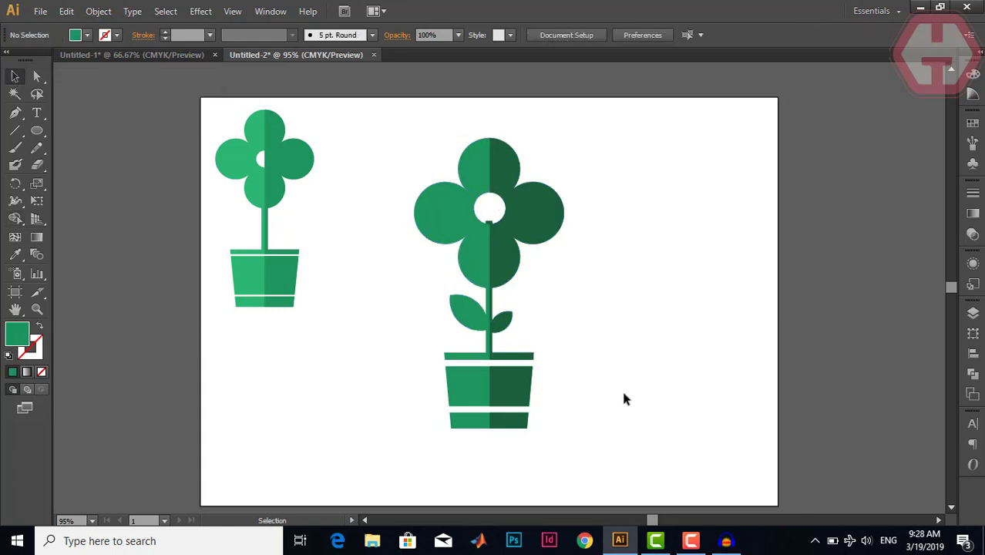
Scale the finished potted flower down to about half size and move it to the artboard's upper right area
scroll(621, 388, "up", 1)
left_click_drag(408, 40, 410, 43)
left_click_drag(567, 175, 515, 267)
left_click_drag(516, 306, 717, 210)
left_click_drag(655, 282, 634, 323)
left_click(802, 268)
scroll(803, 267, "down", 2)
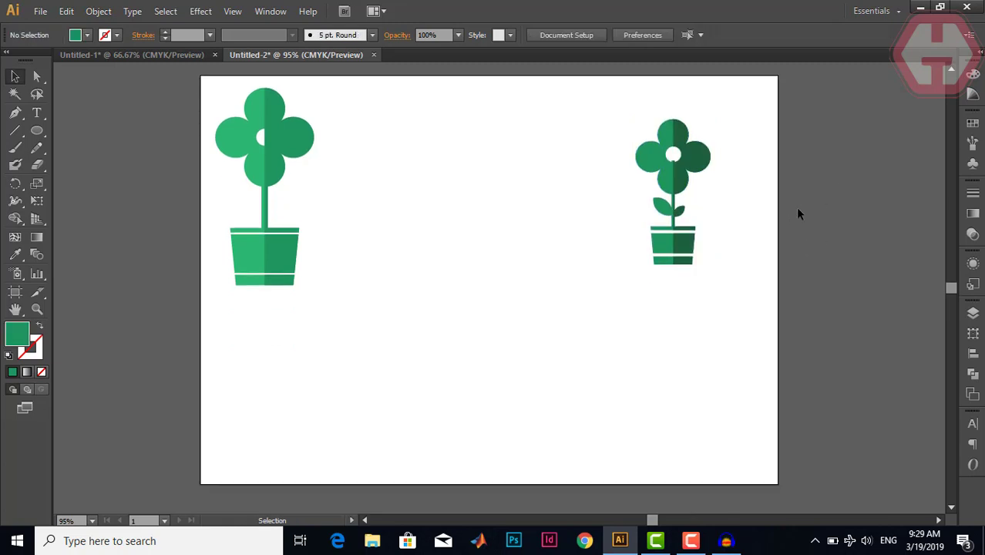